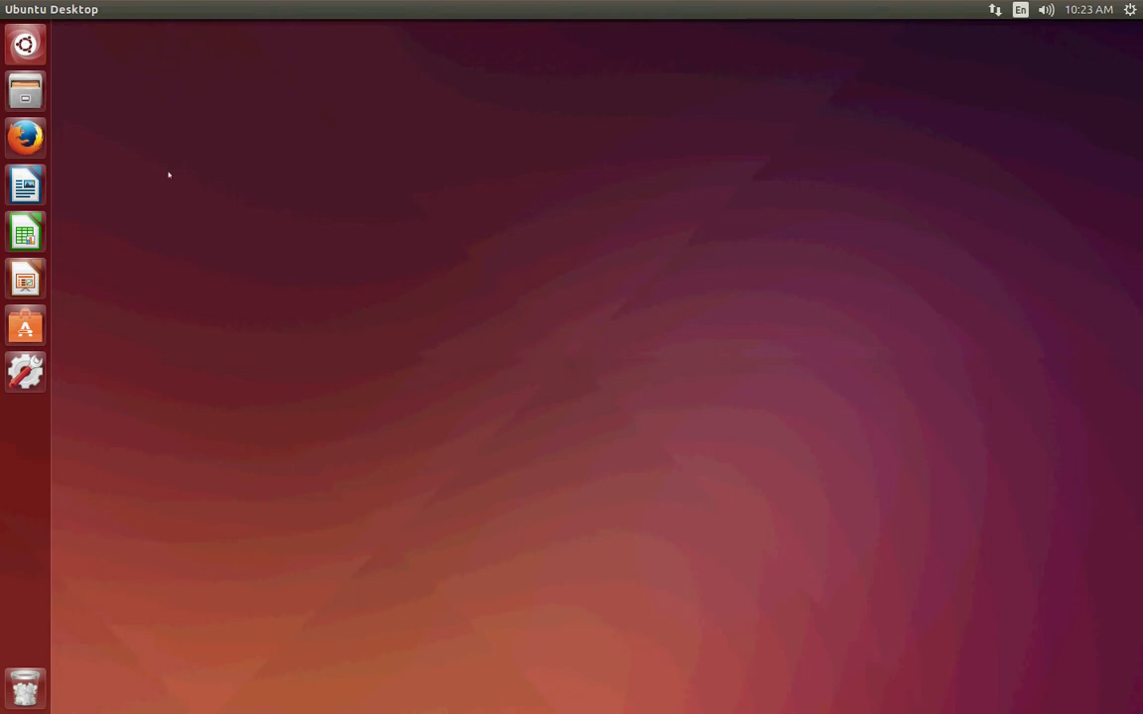
# Open the Screen Display settings through a Dash search for 'screen', then close the window.
pyautogui.click(25, 43)
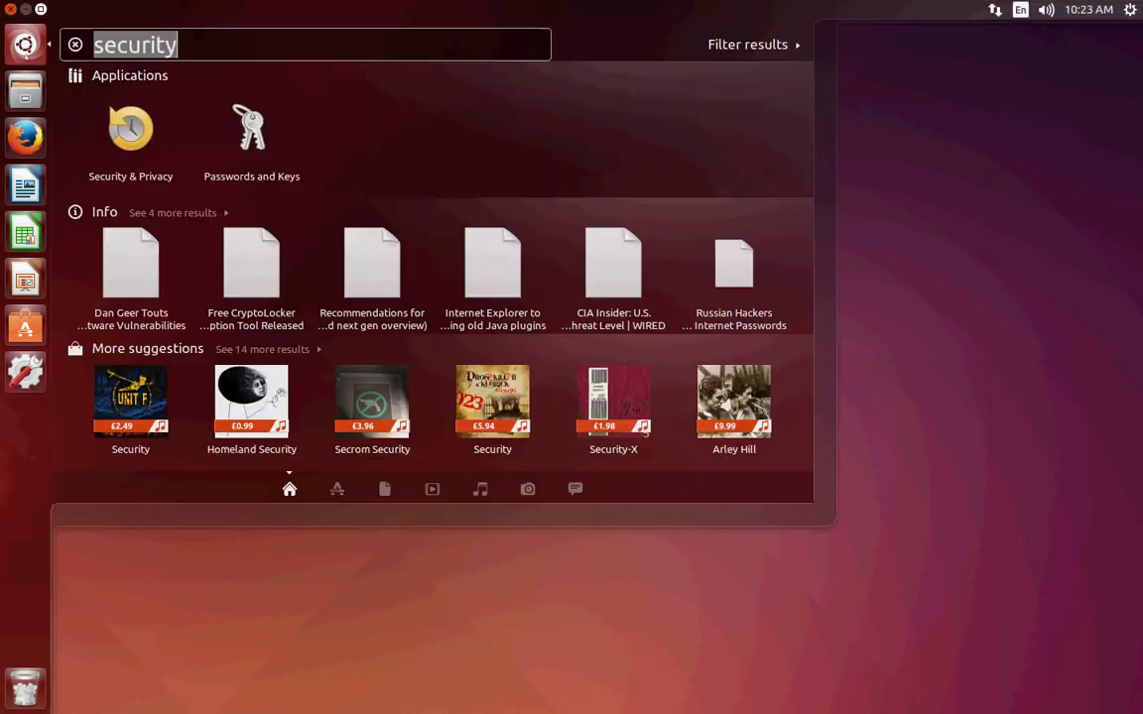
pyautogui.click(930, 519)
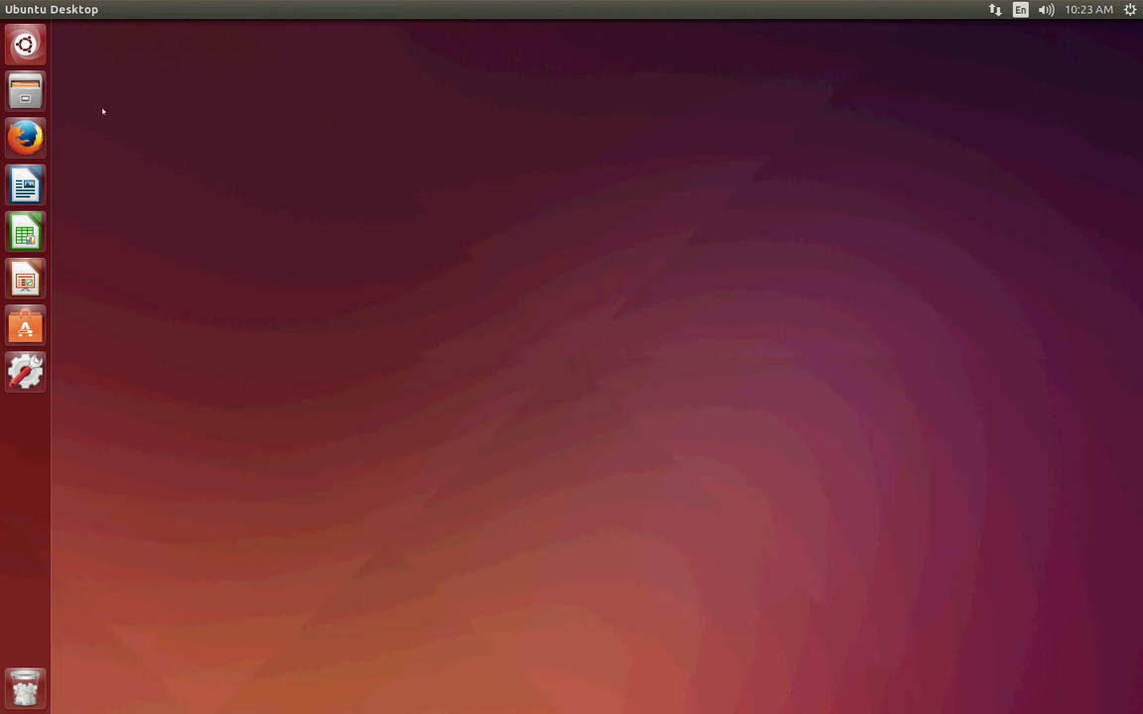
pyautogui.press('super')
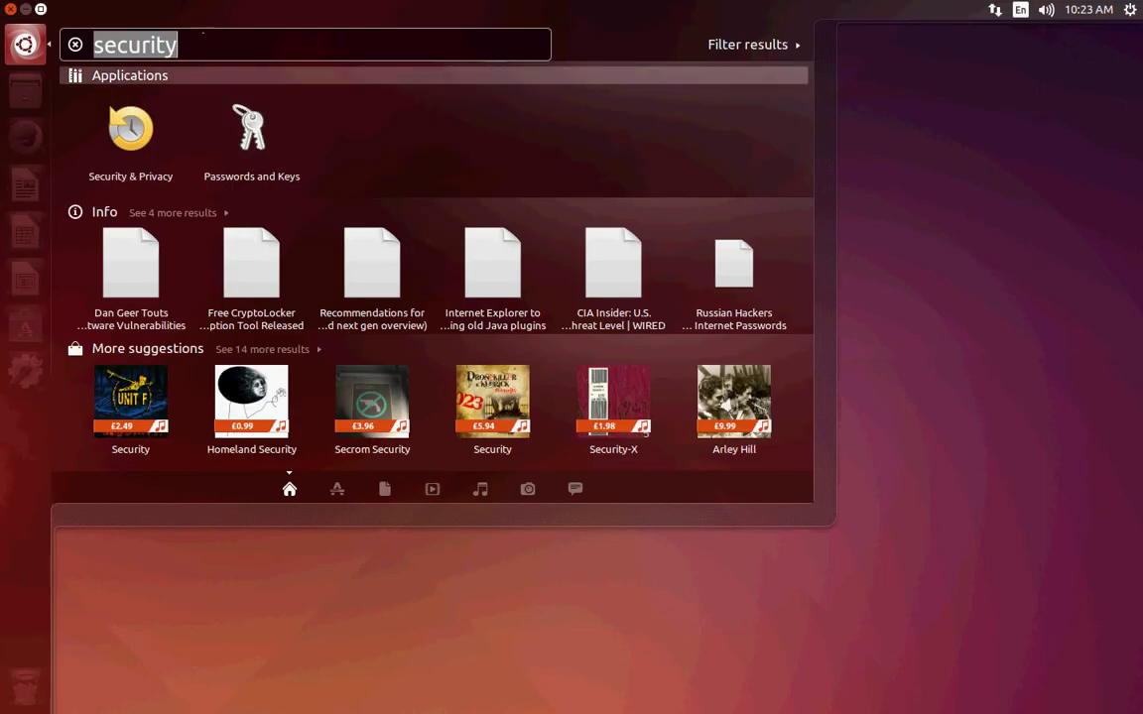
pyautogui.press('BackSpace')
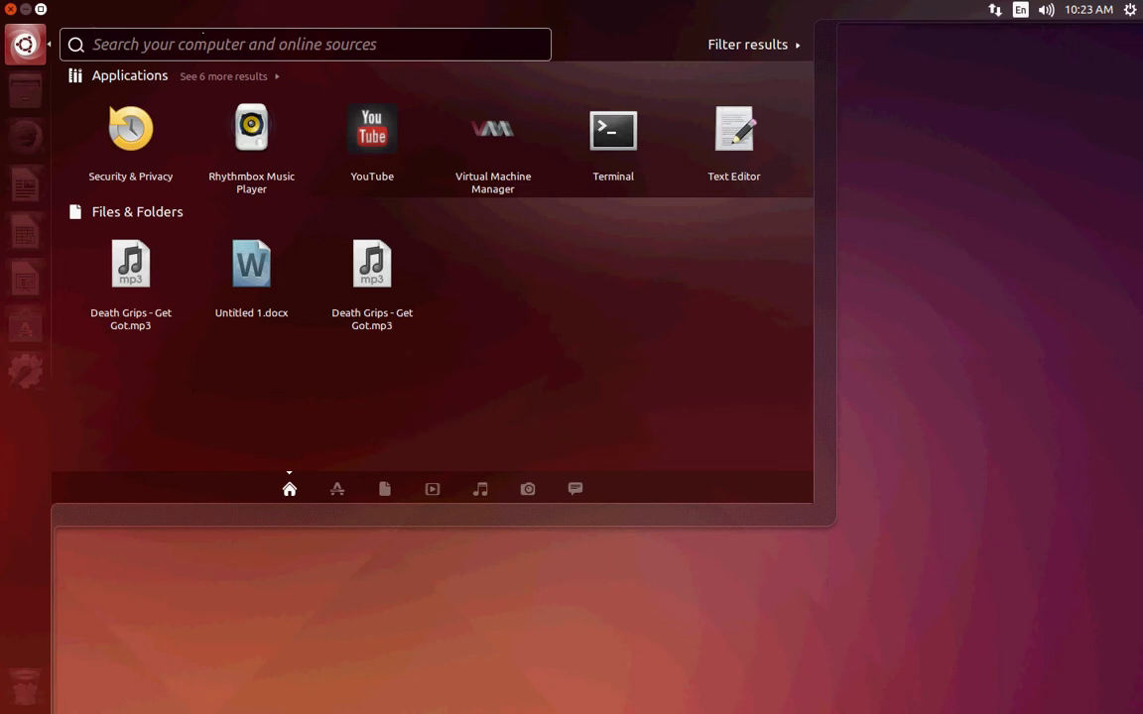
pyautogui.write('screen')
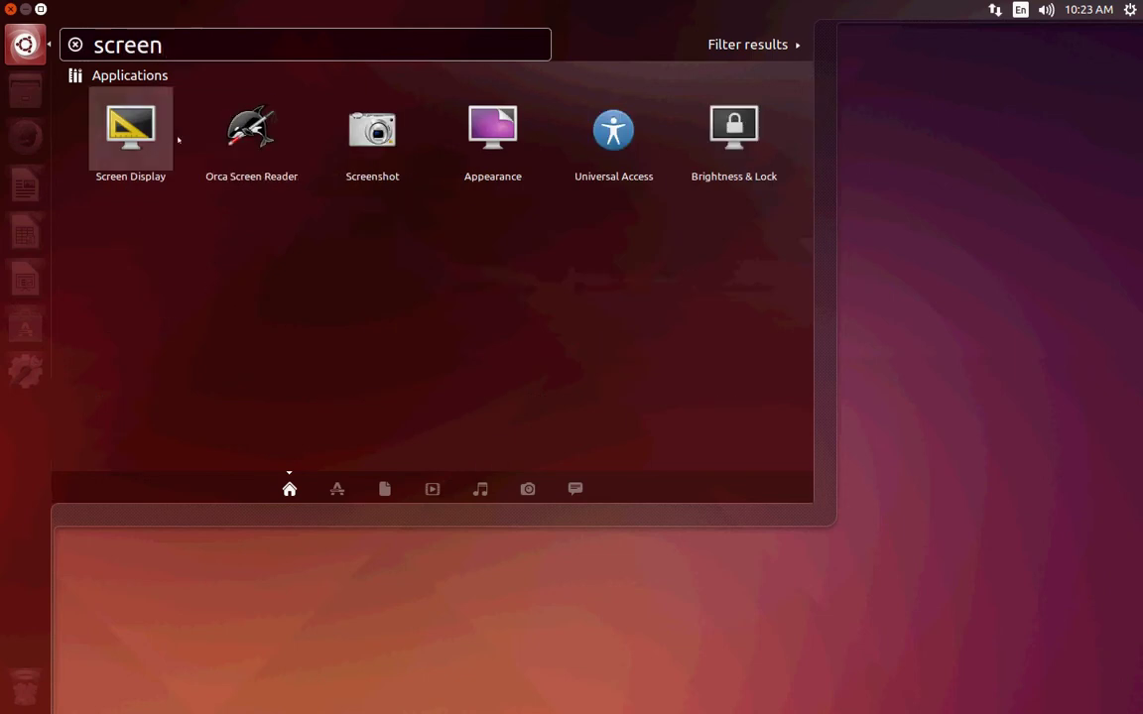
pyautogui.press('Return')
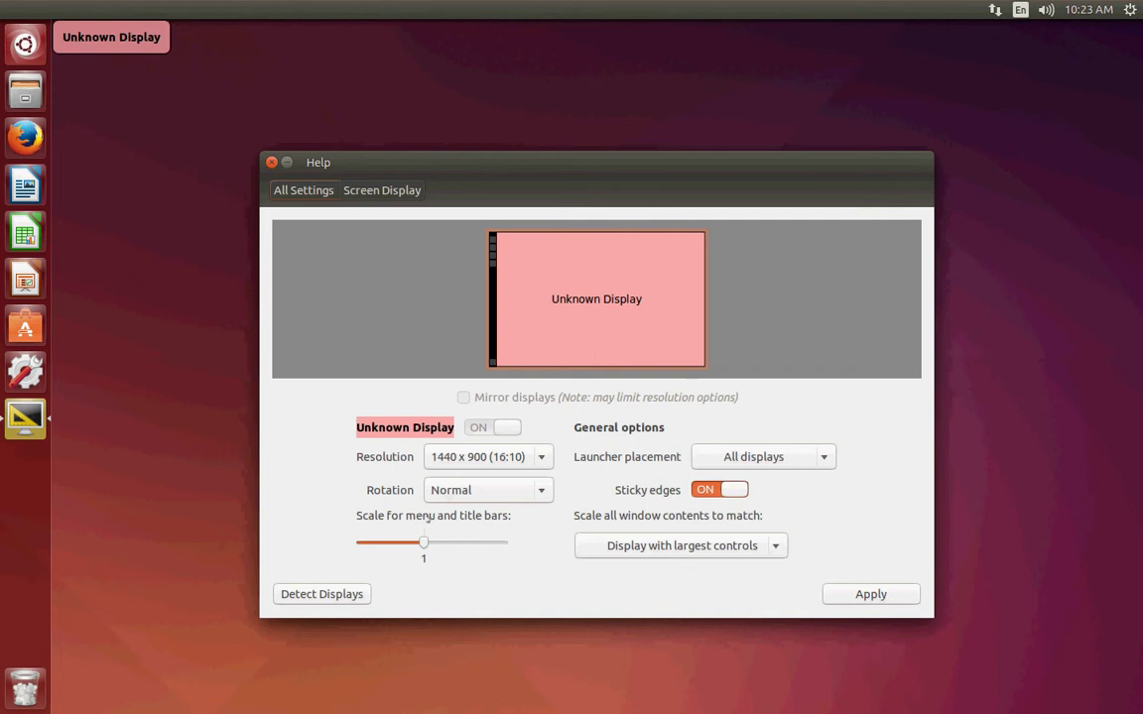
pyautogui.click(271, 162)
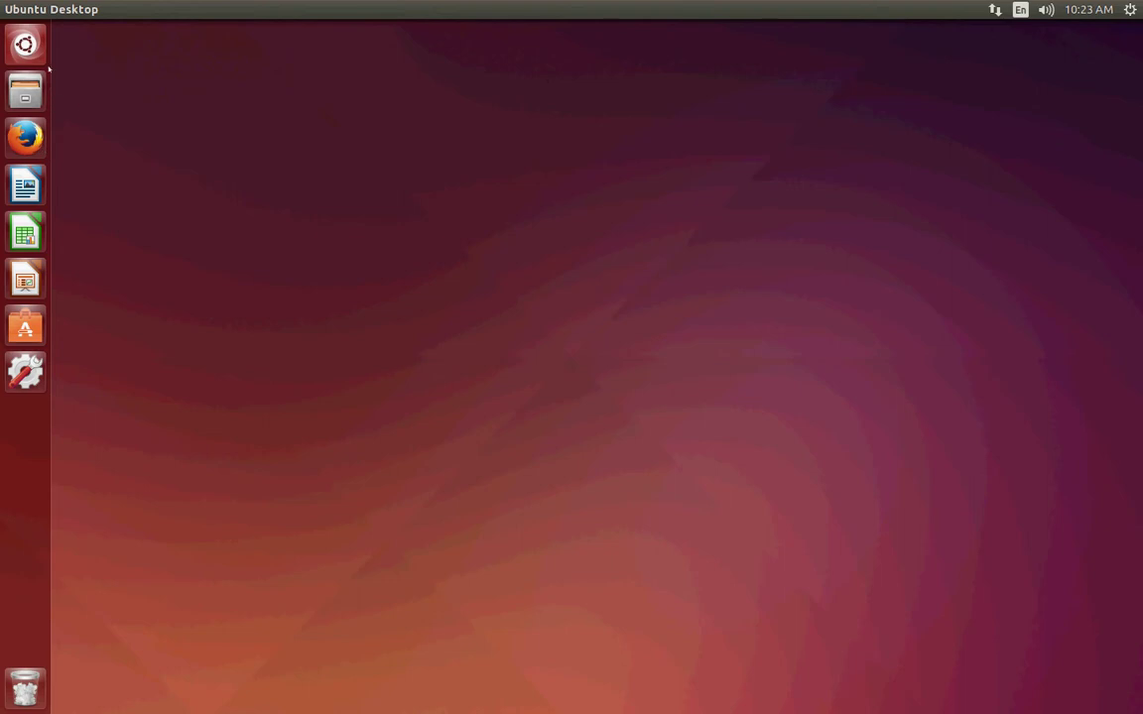
pyautogui.click(24, 91)
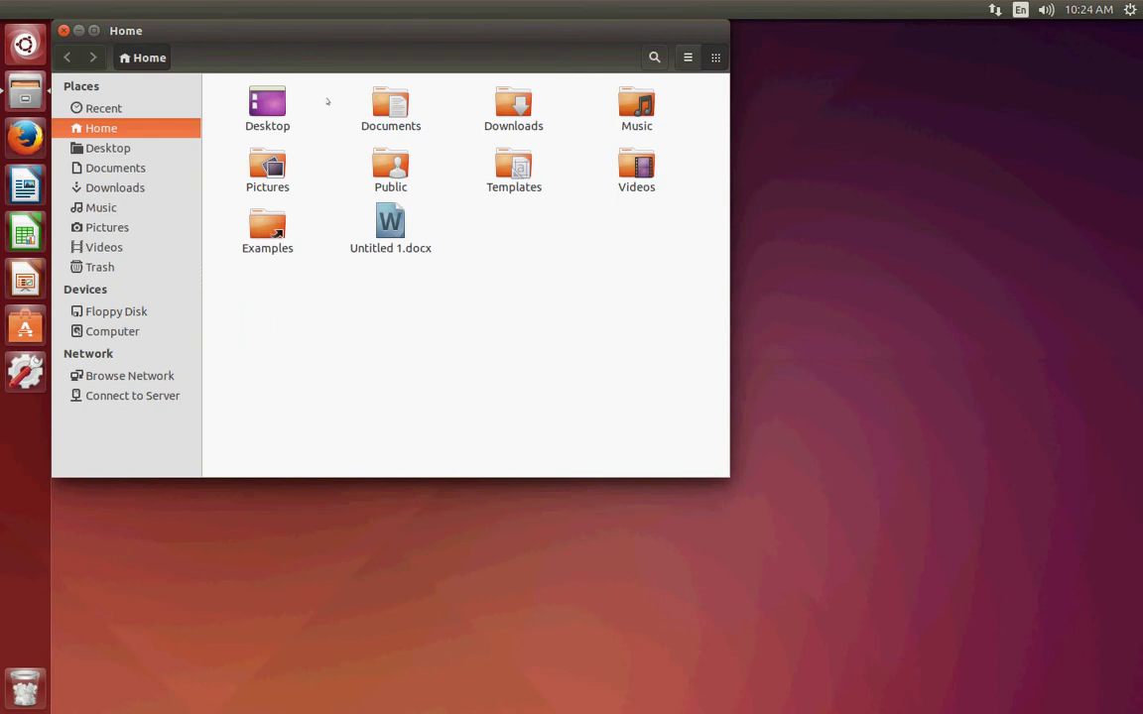
pyautogui.click(255, 109)
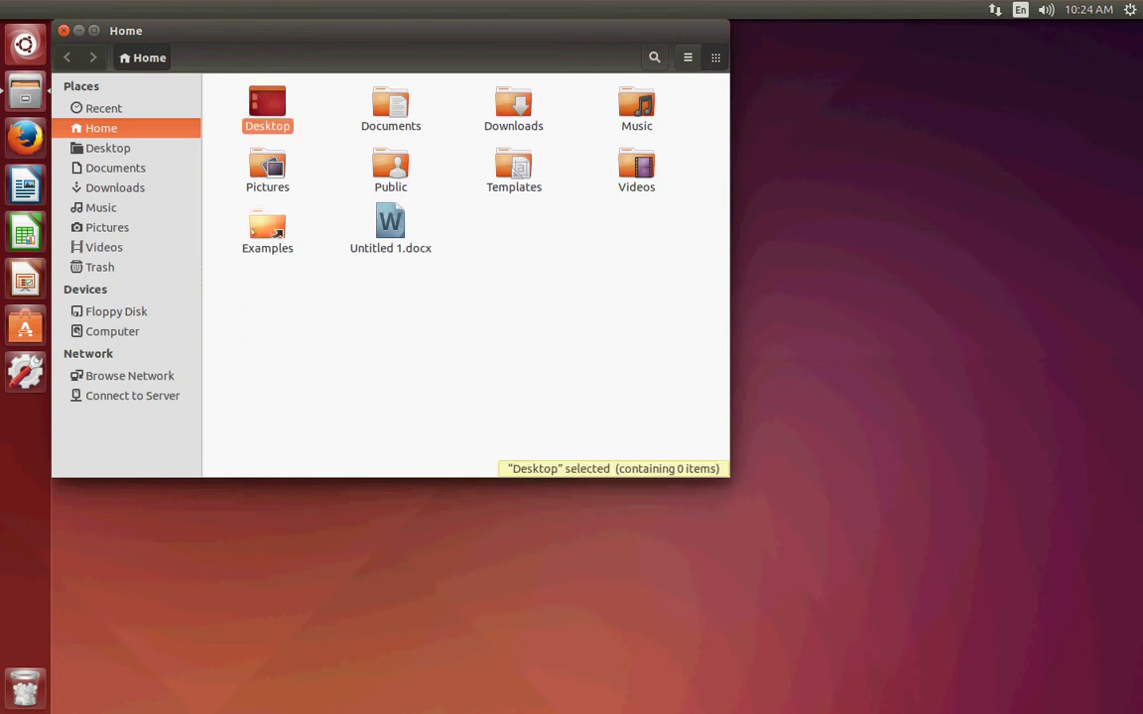
pyautogui.click(383, 123)
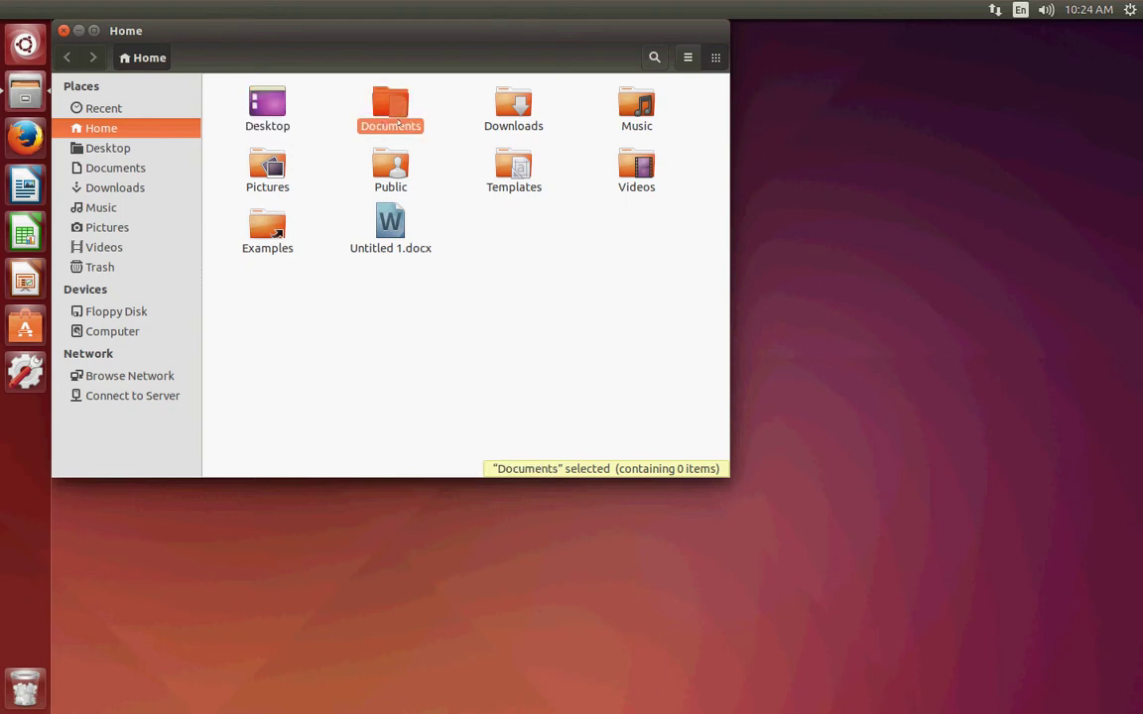
pyautogui.click(513, 109)
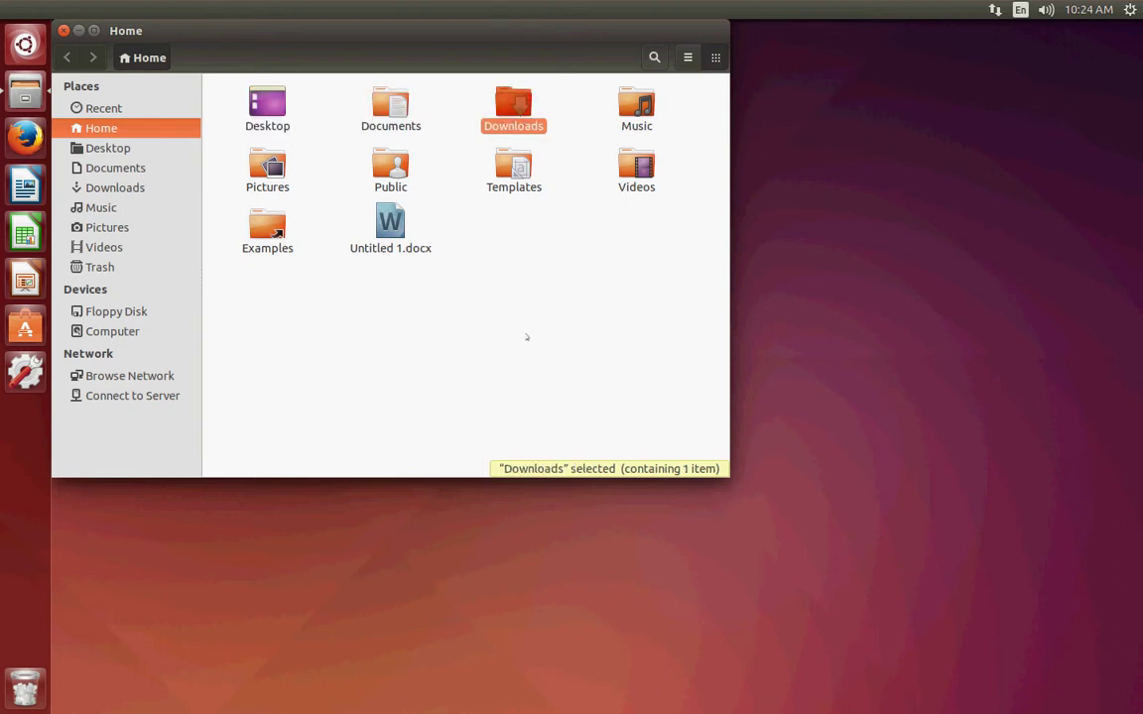
pyautogui.click(645, 110)
pyautogui.click(291, 238)
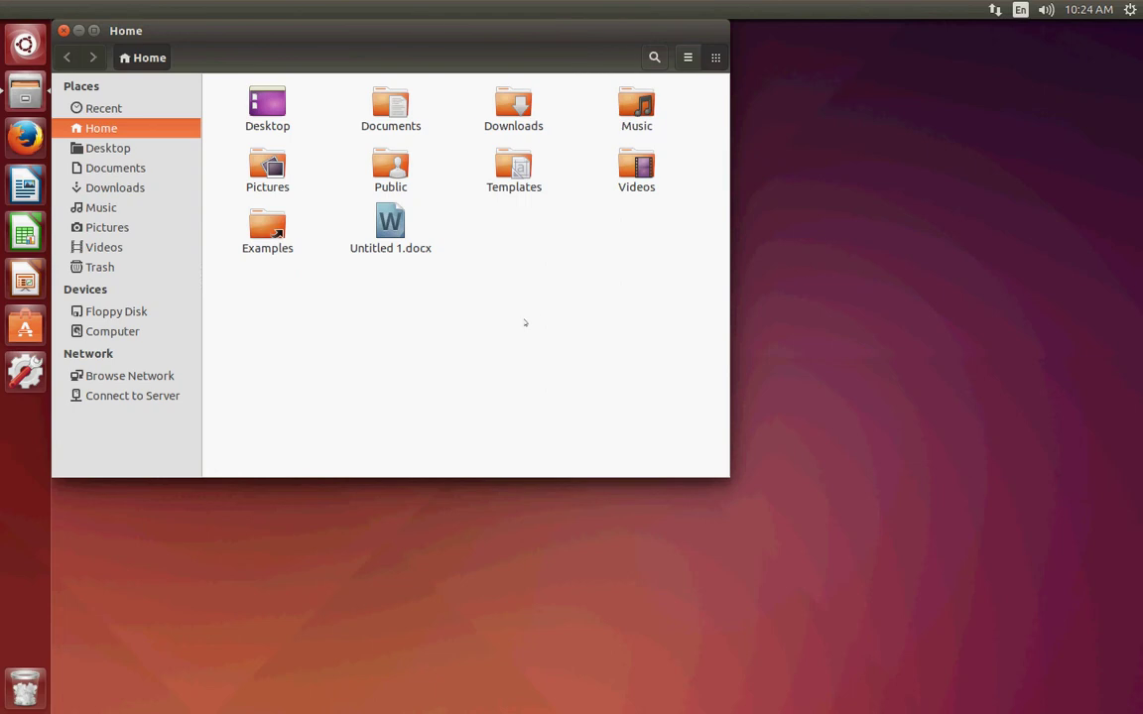
pyautogui.click(636, 167)
pyautogui.click(602, 298)
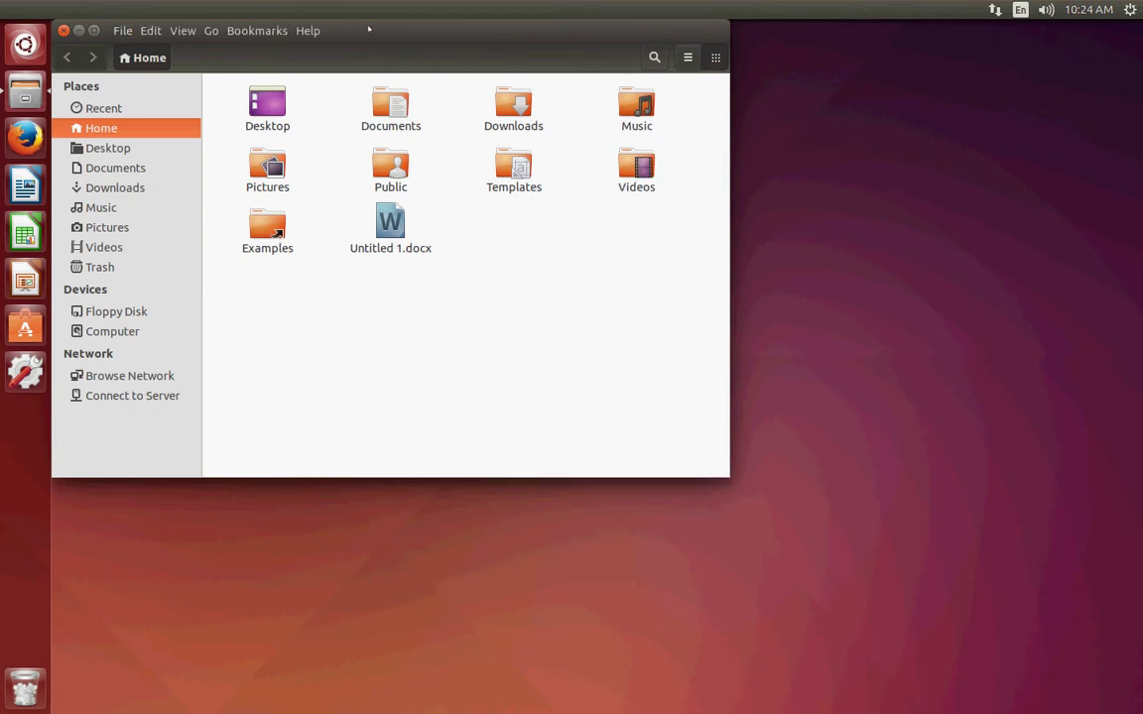
pyautogui.moveTo(365, 26); pyautogui.dragTo(540, 156)
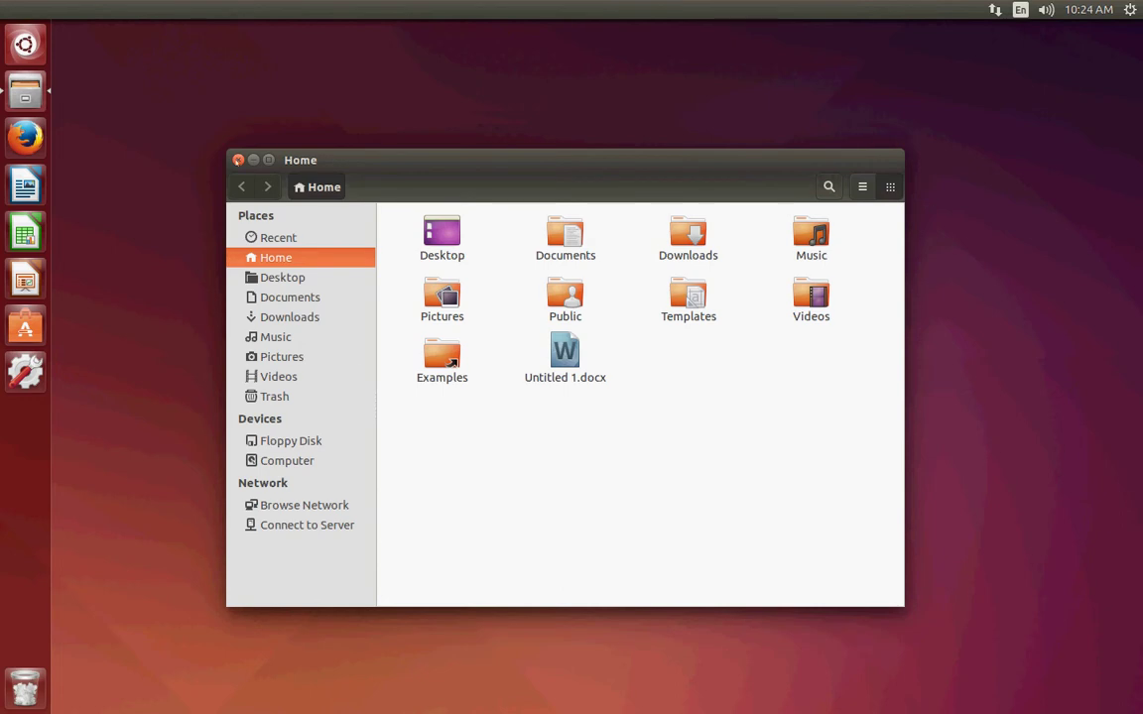
pyautogui.click(238, 160)
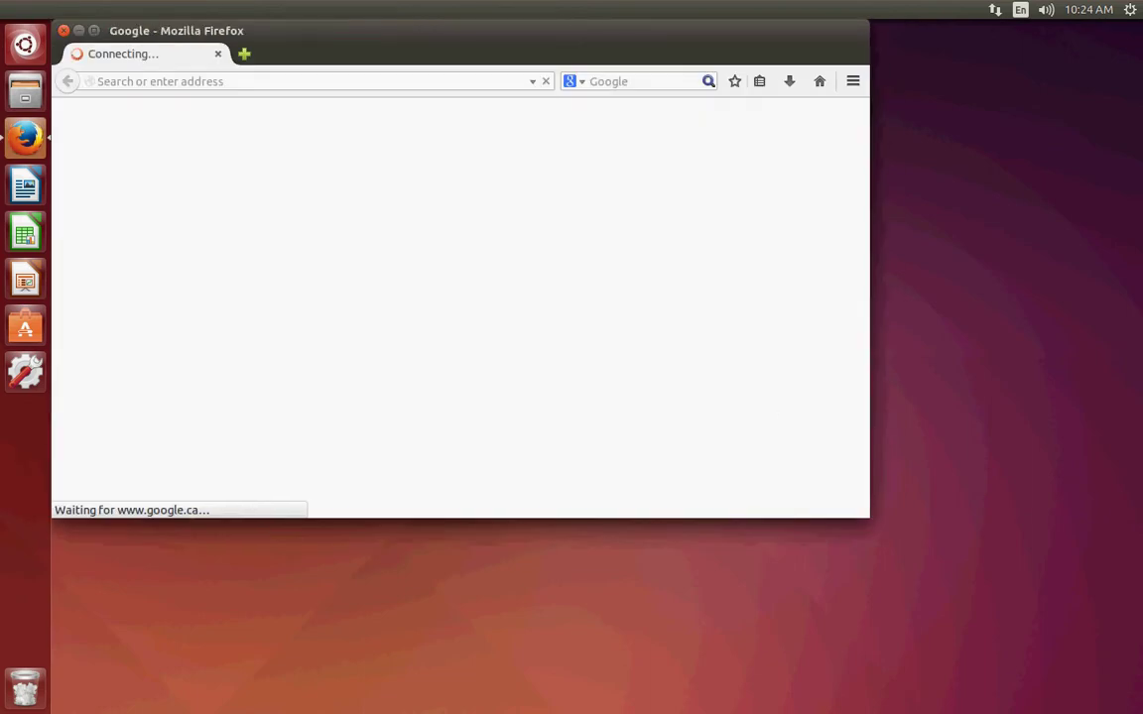
pyautogui.moveTo(414, 28); pyautogui.dragTo(552, 100)
pyautogui.click(197, 101)
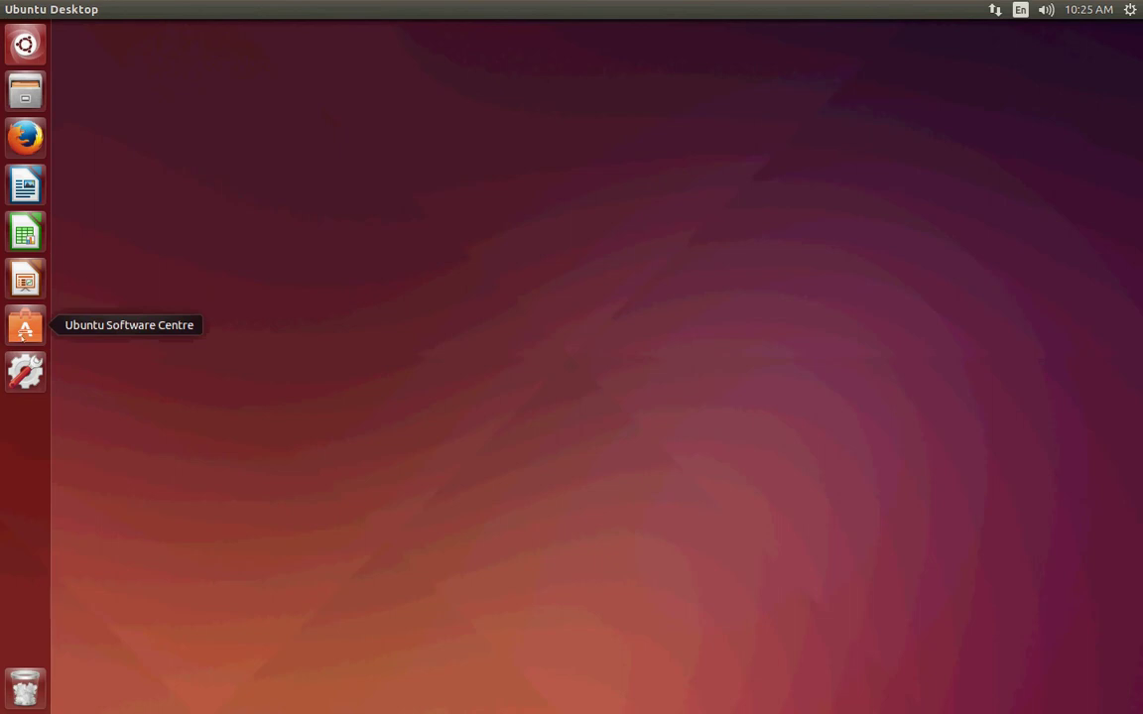
# Launch Ubuntu Software Centre and search for 'remote desk' to list Remmina and KRDC.
pyautogui.click(25, 327)
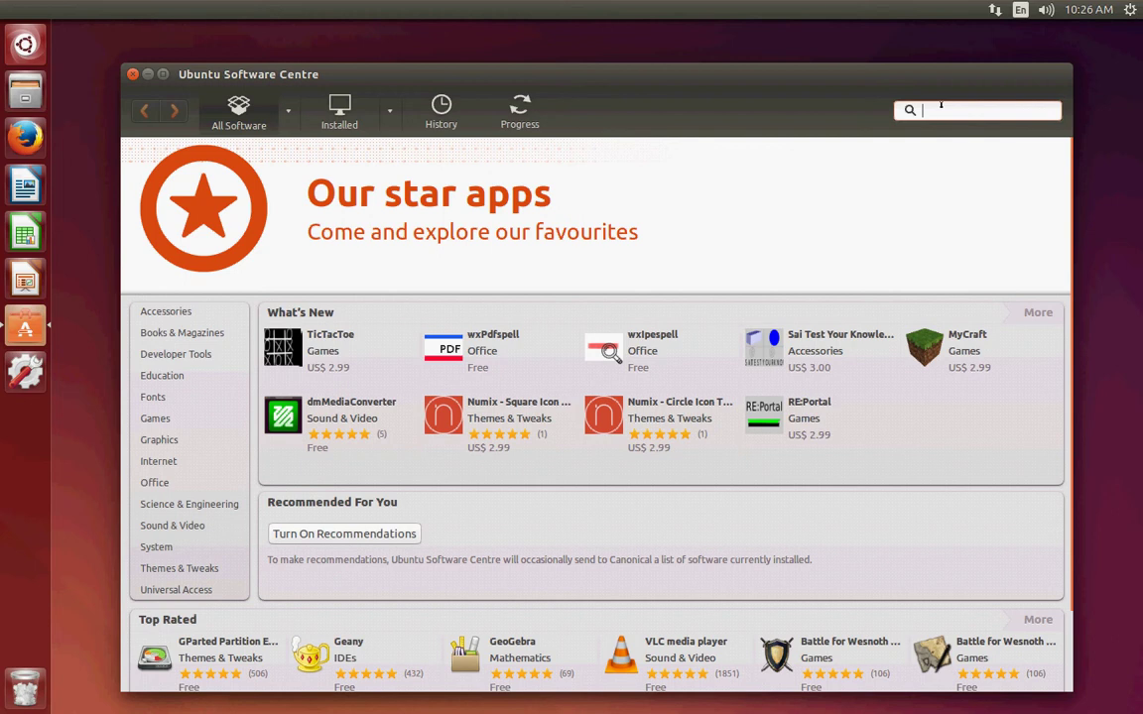
pyautogui.write('remote desk')
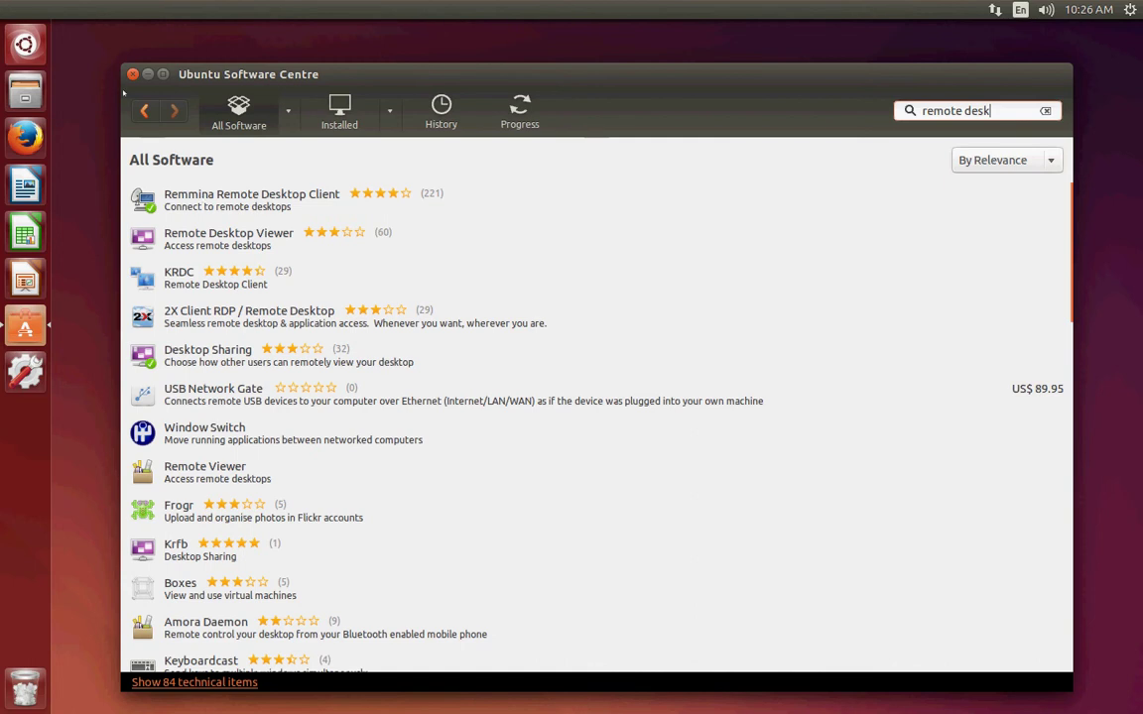
# Replace the 'remote desk' search with 'media player'.
pyautogui.tripleClick(938, 109)
pyautogui.press('BackSpace')
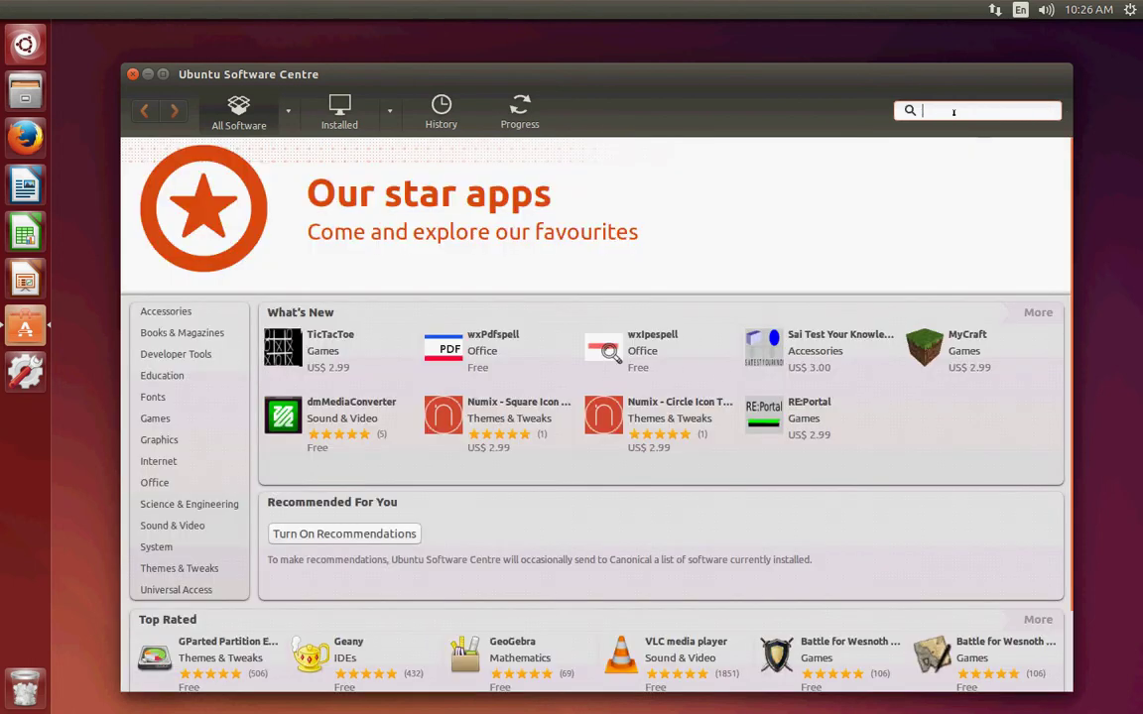
pyautogui.write('media player')
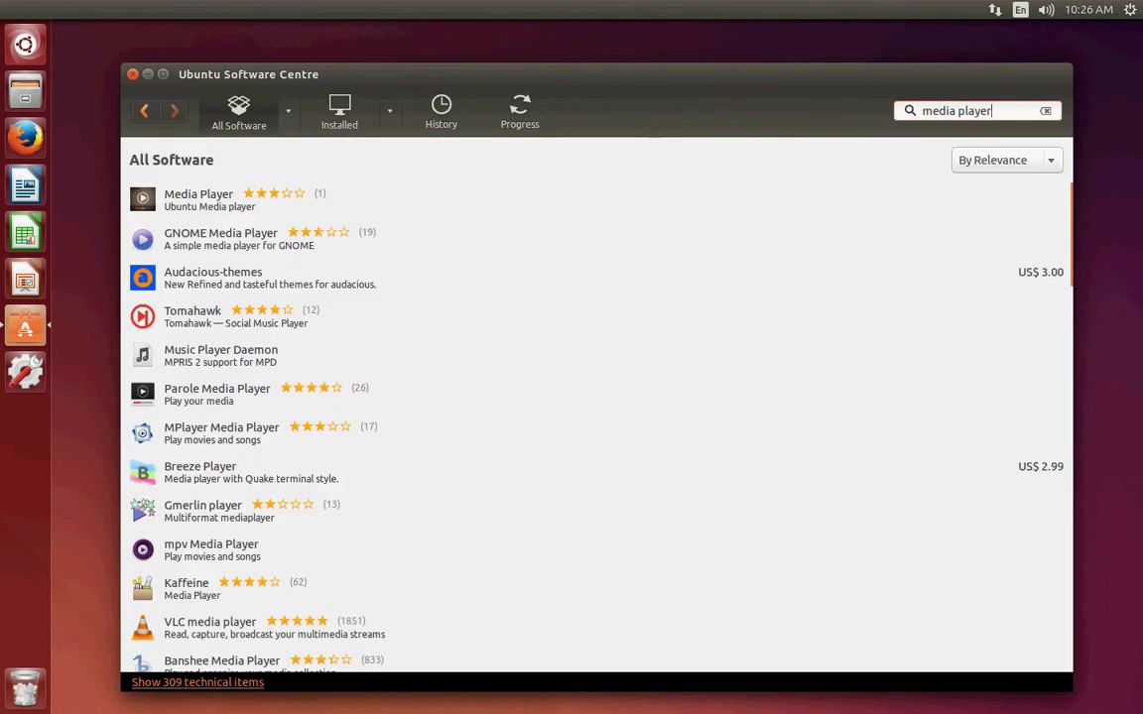
# Select VLC media player in the results and scroll until its expanded row is visible.
pyautogui.scroll(-5, 442, 432)
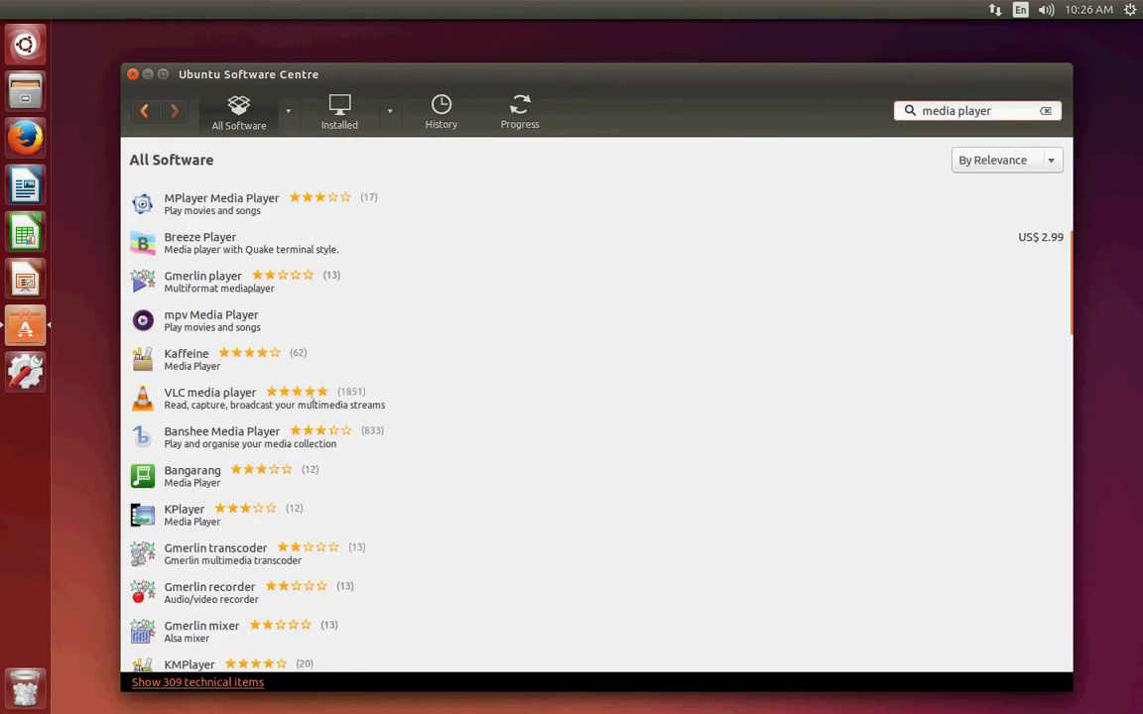
pyautogui.click(297, 411)
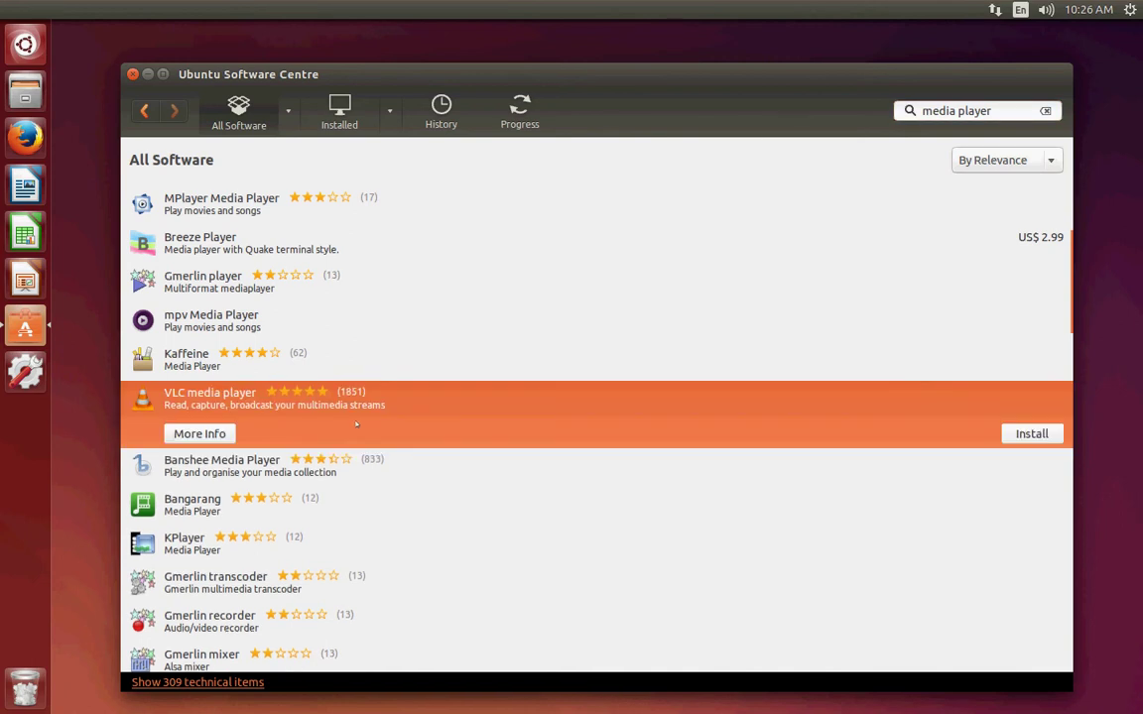
pyautogui.scroll(2, 347, 429)
pyautogui.scroll(-2, 337, 433)
pyautogui.scroll(2, 347, 447)
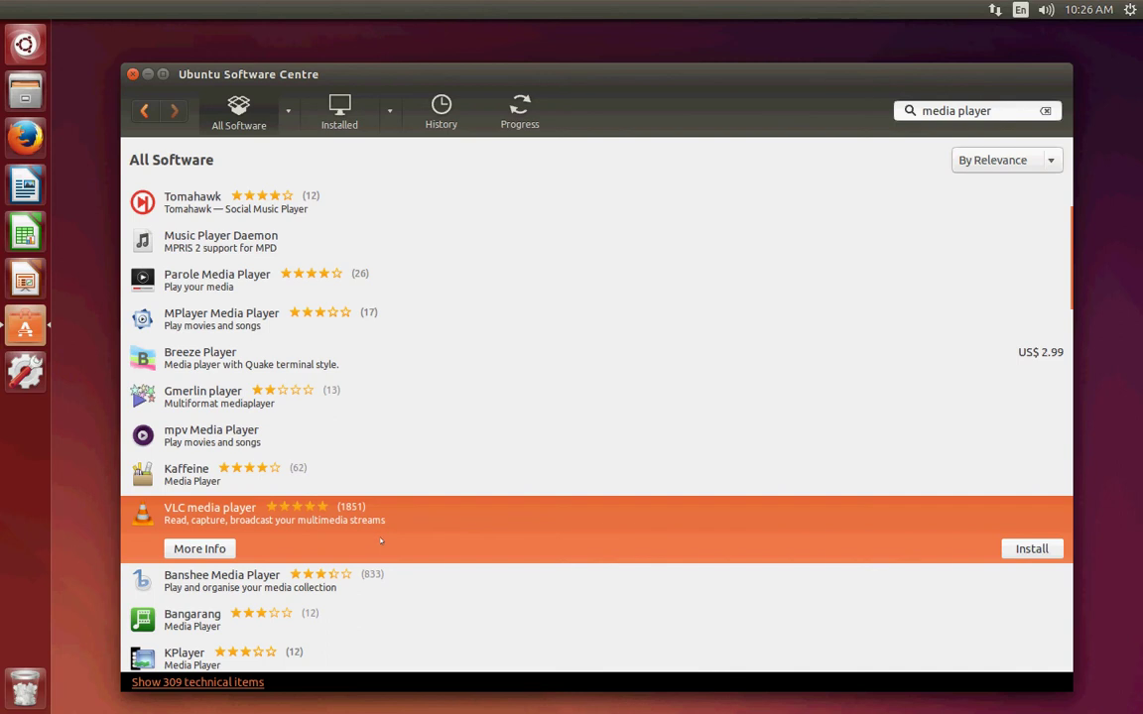
pyautogui.scroll(-1, 381, 541)
pyautogui.scroll(-1, 166, 586)
pyautogui.scroll(4, 218, 447)
pyautogui.scroll(-5, 249, 317)
pyautogui.scroll(5, 249, 317)
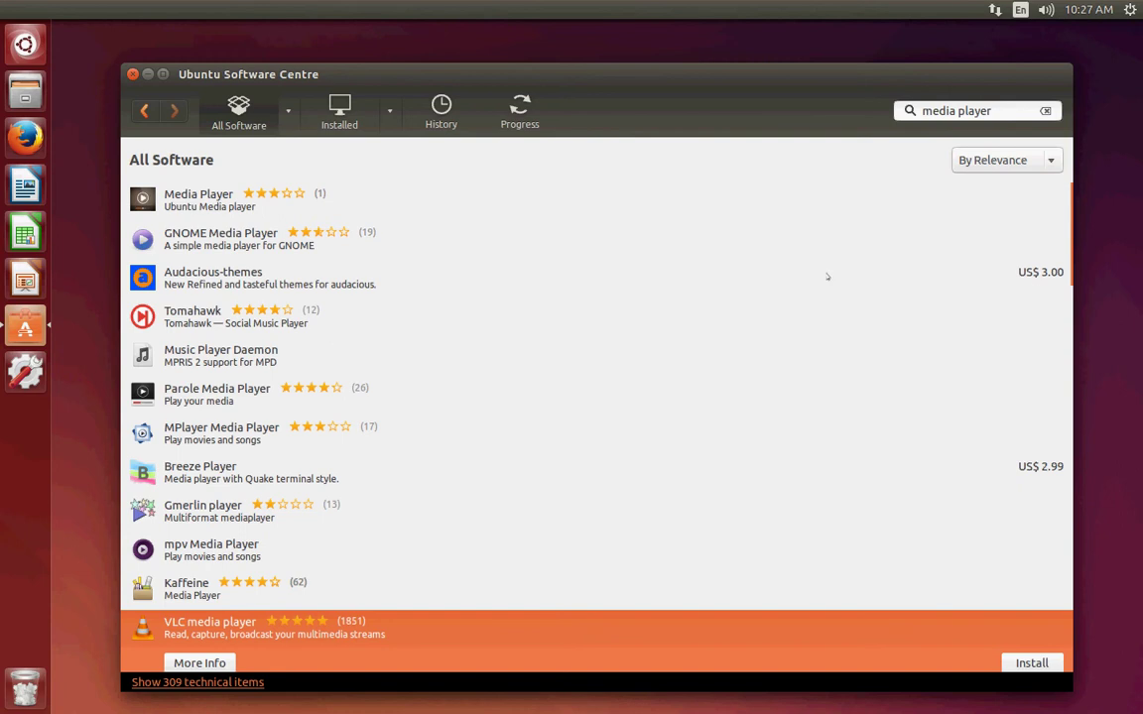
pyautogui.scroll(-1, 303, 268)
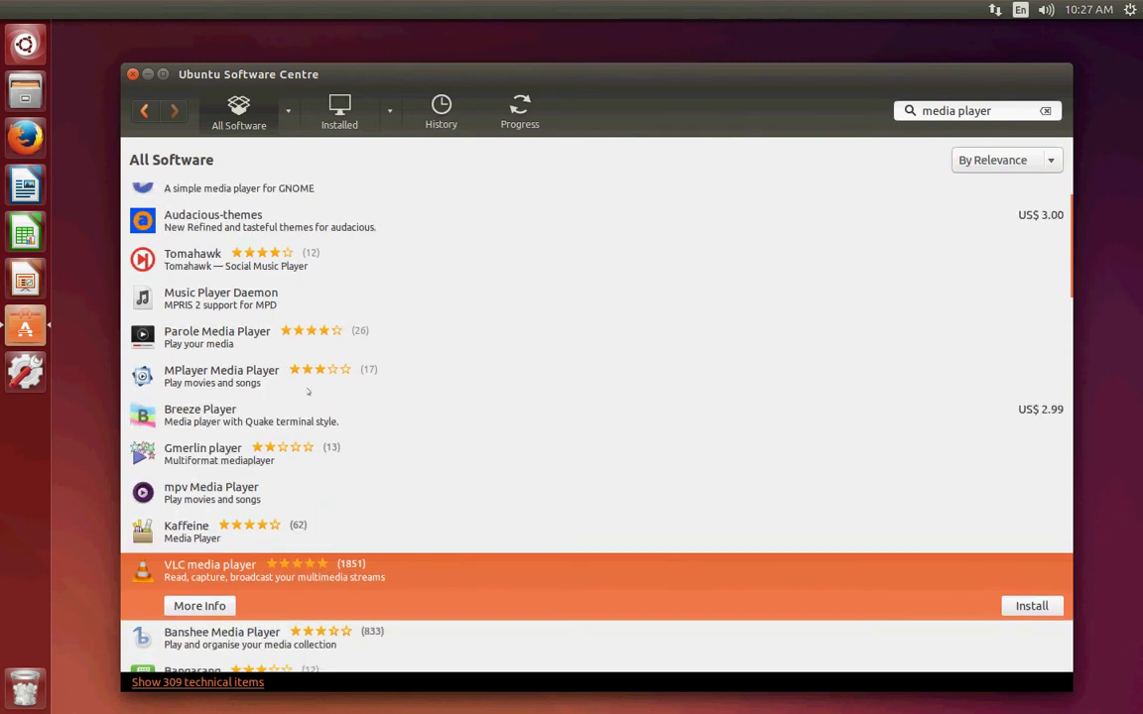
pyautogui.scroll(-3, 263, 367)
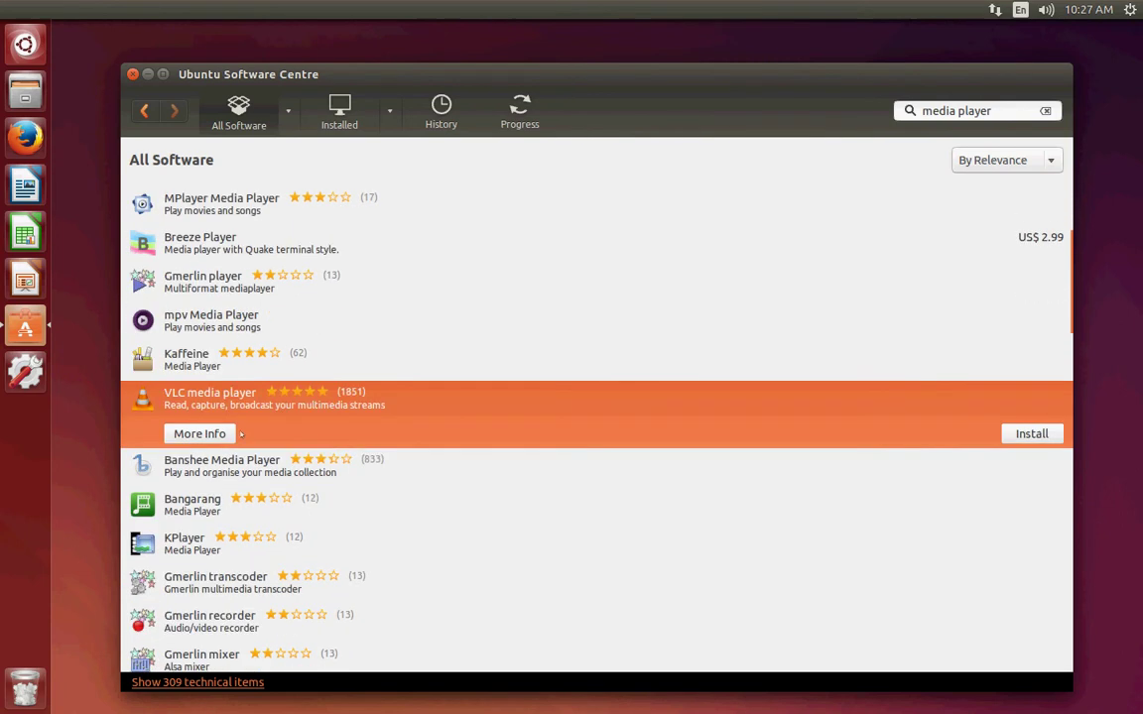
# Start installing VLC, then cancel the administrator password prompt and dismiss the not-allowed error.
pyautogui.click(1017, 434)
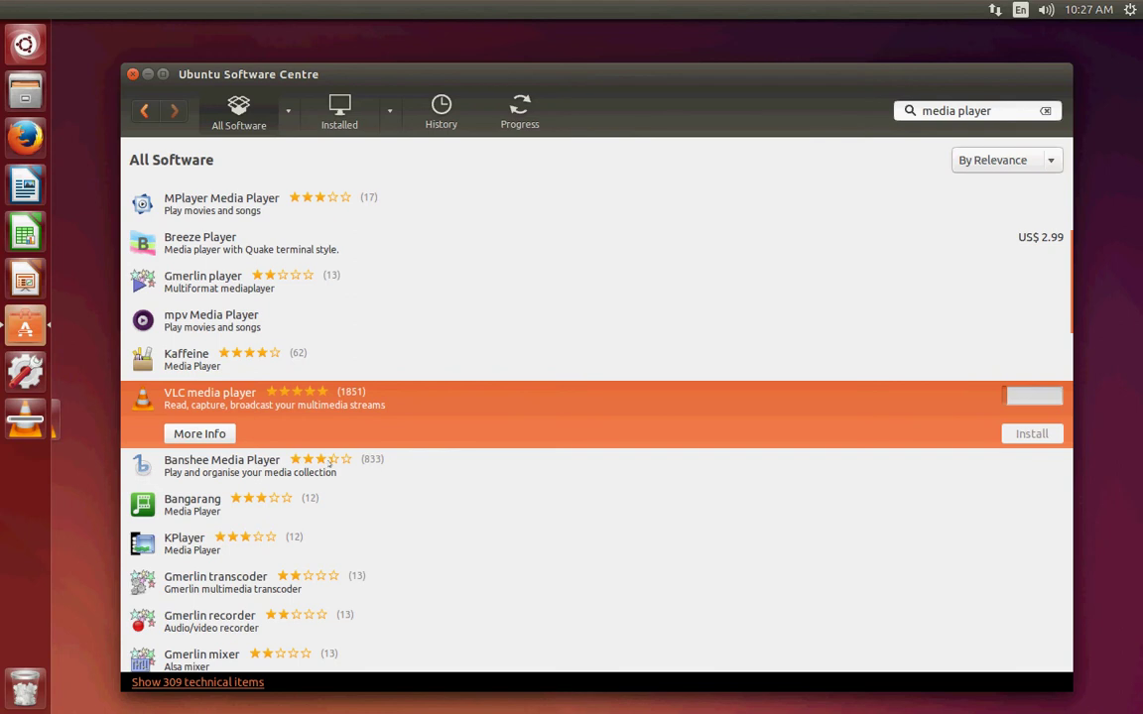
pyautogui.click(147, 73)
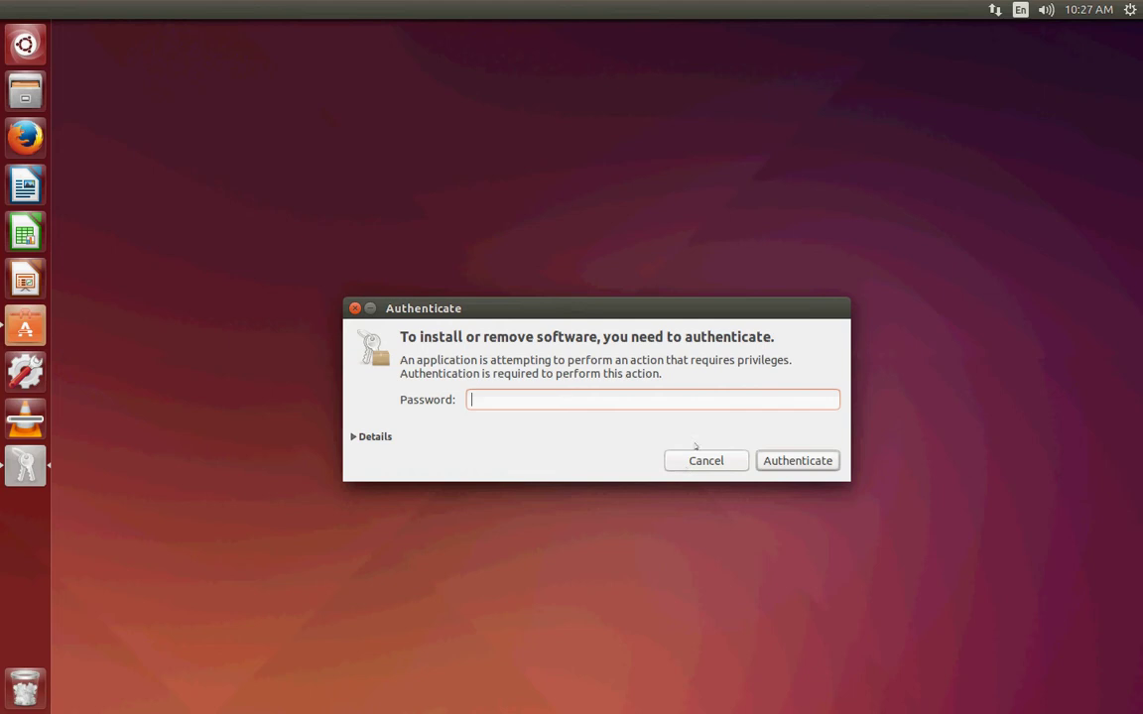
pyautogui.click(700, 464)
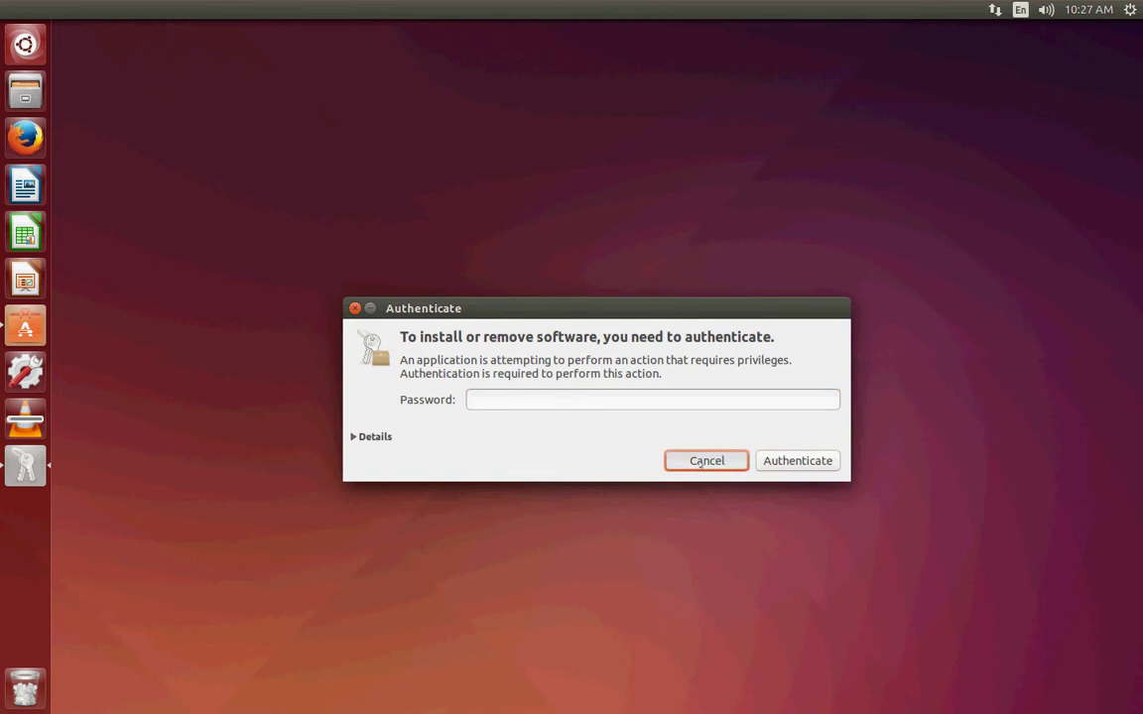
pyautogui.click(701, 462)
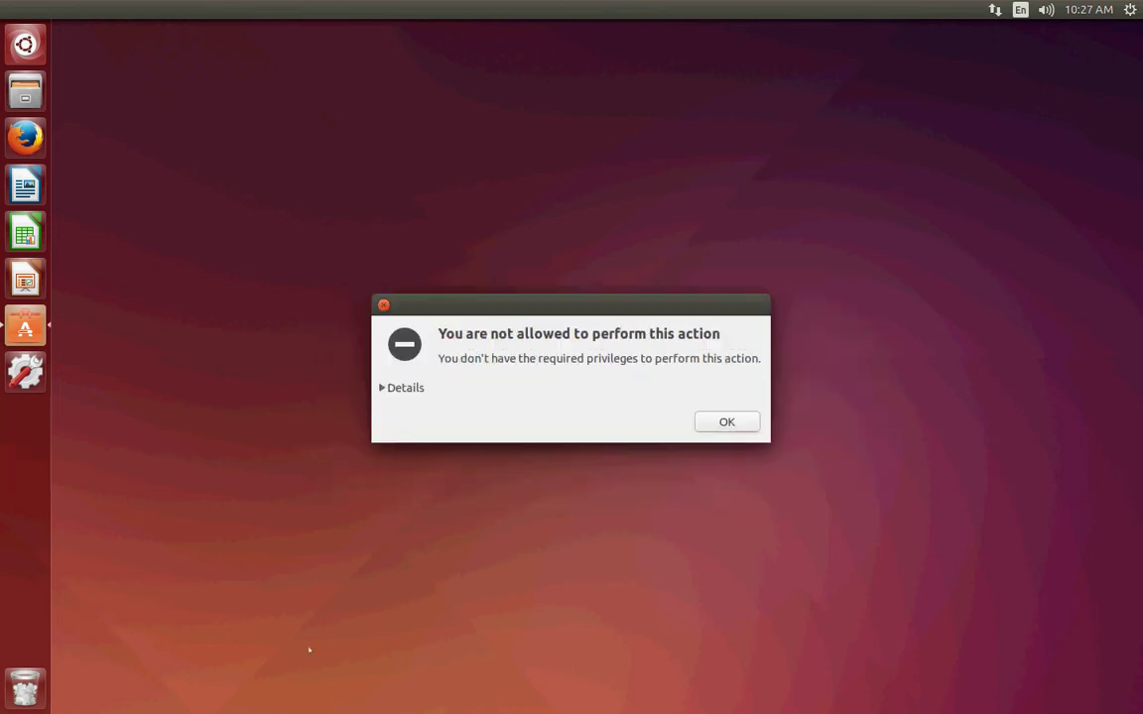
pyautogui.click(727, 422)
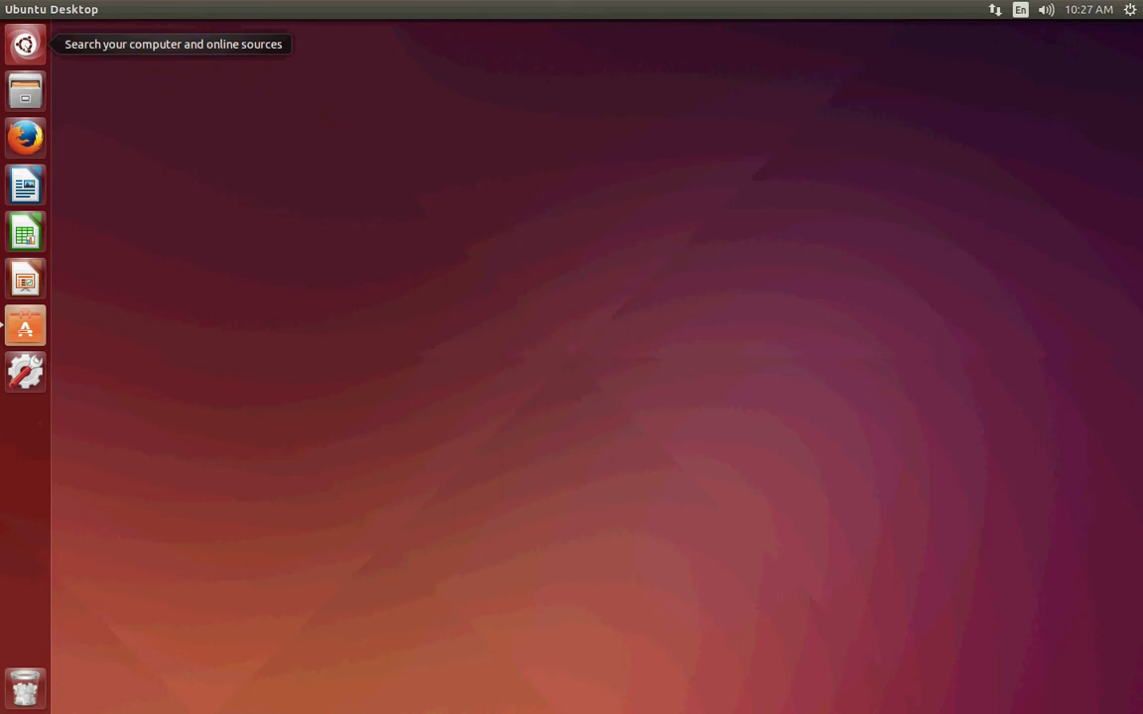
pyautogui.click(24, 43)
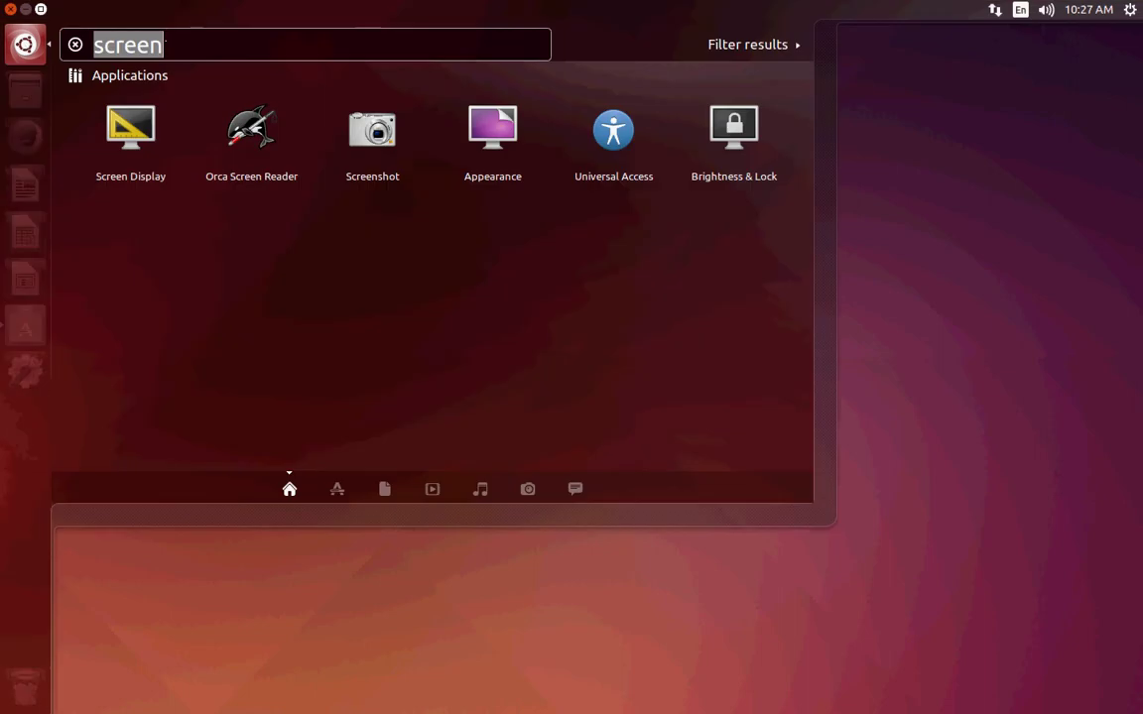
pyautogui.press('Home')
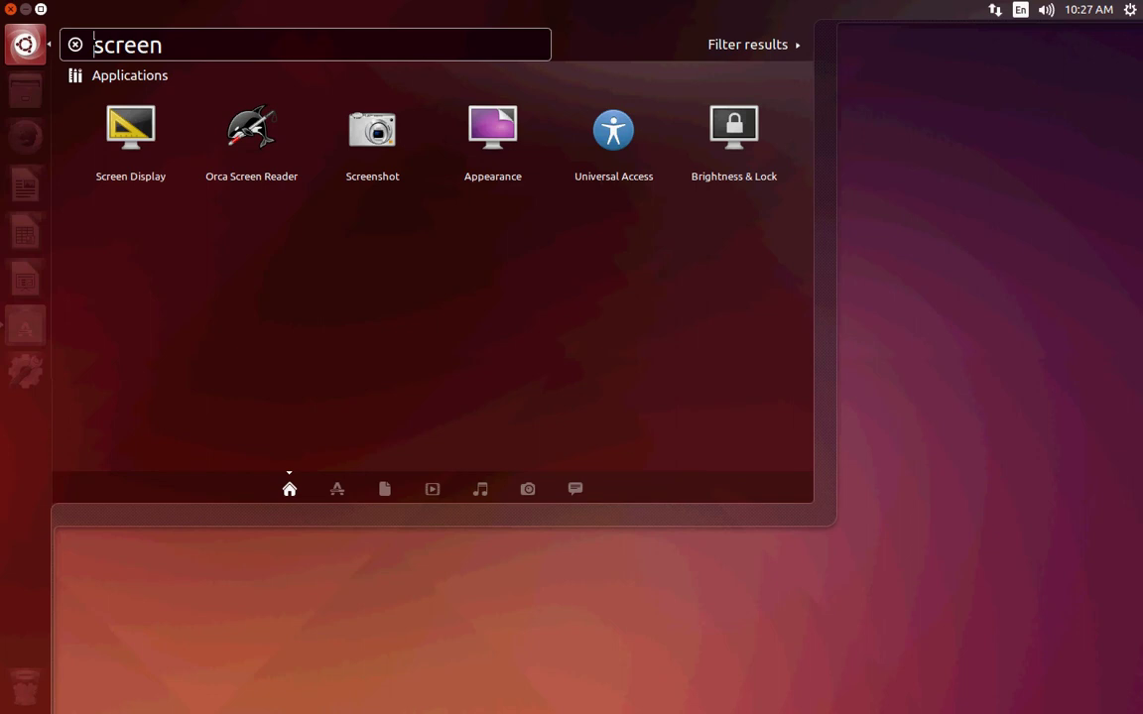
pyautogui.hotkey('shift', 'Right')
pyautogui.hotkey('shift', 'Right')
pyautogui.hotkey('shift', 'Right')
pyautogui.hotkey('shift', 'Right')
pyautogui.hotkey('shift', 'Right')
pyautogui.hotkey('shift', 'Right')
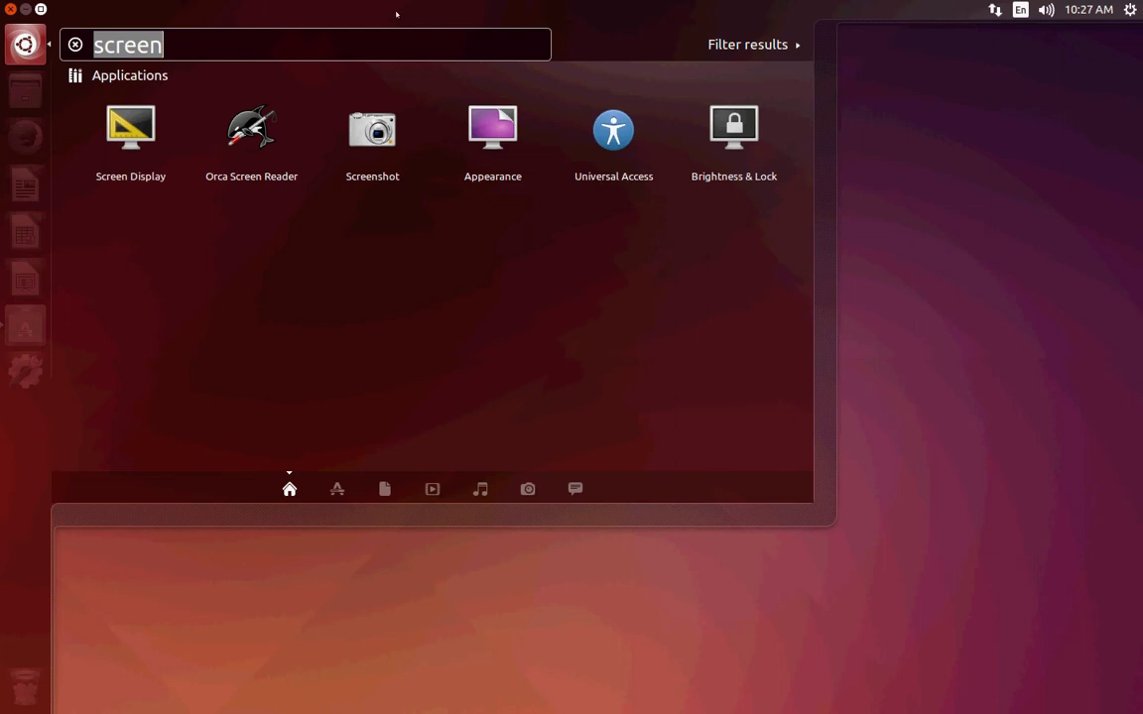
pyautogui.press('Escape')
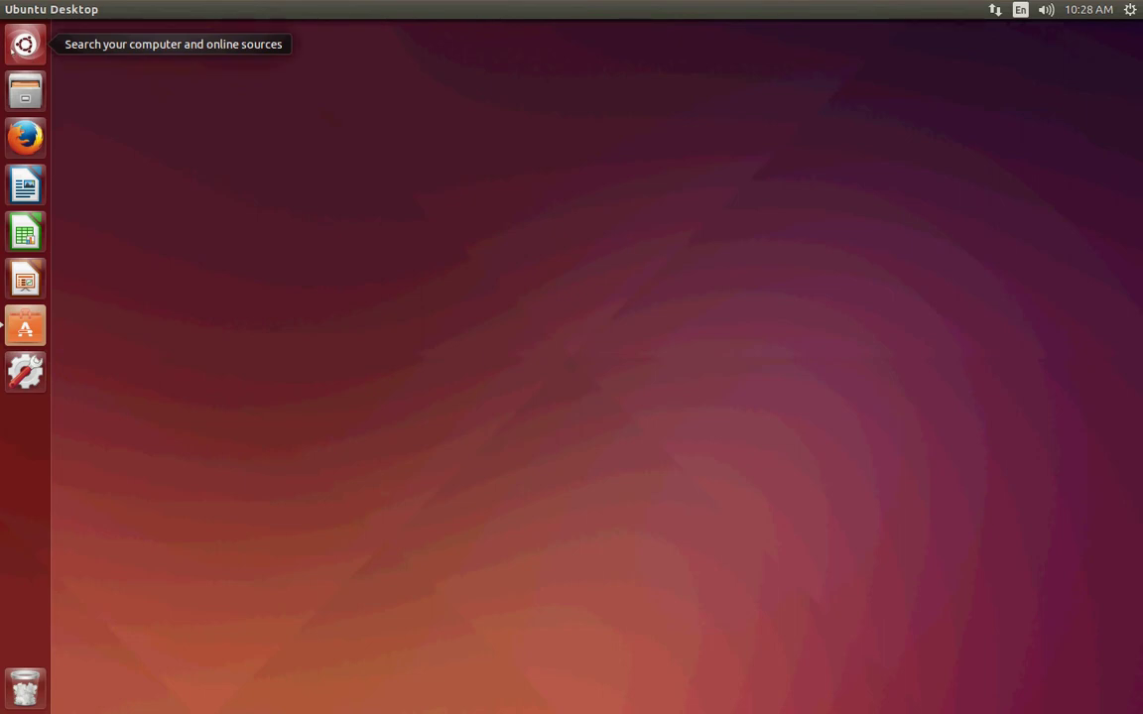
pyautogui.press('super')
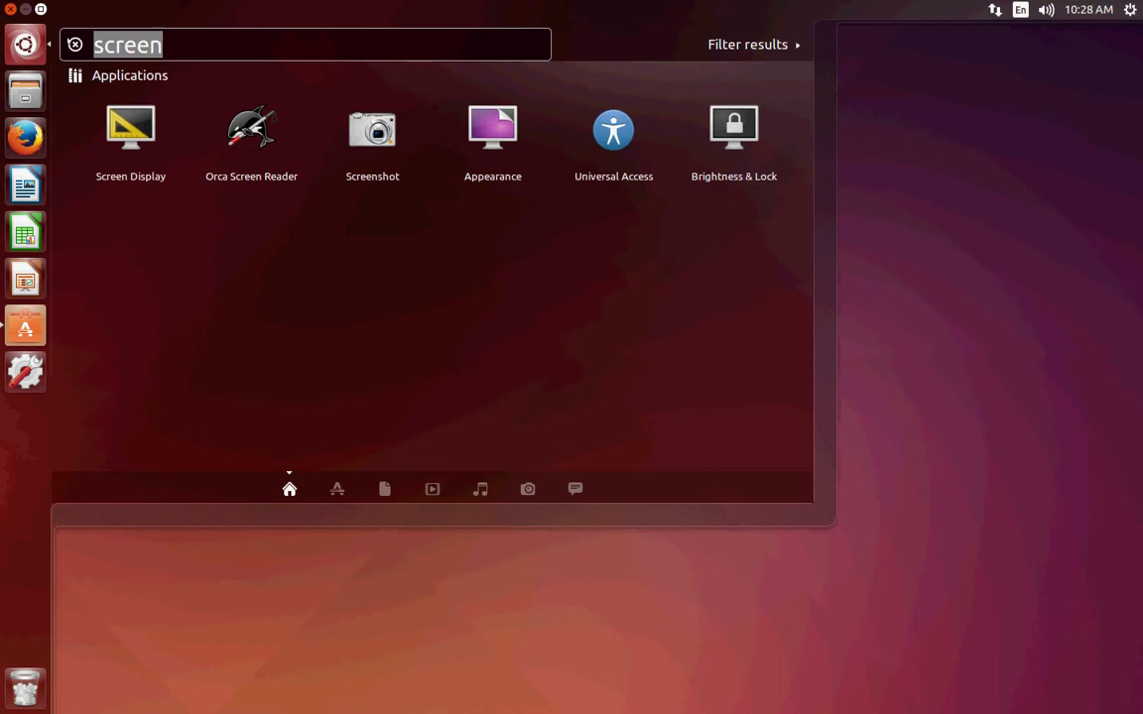
pyautogui.press('Left')
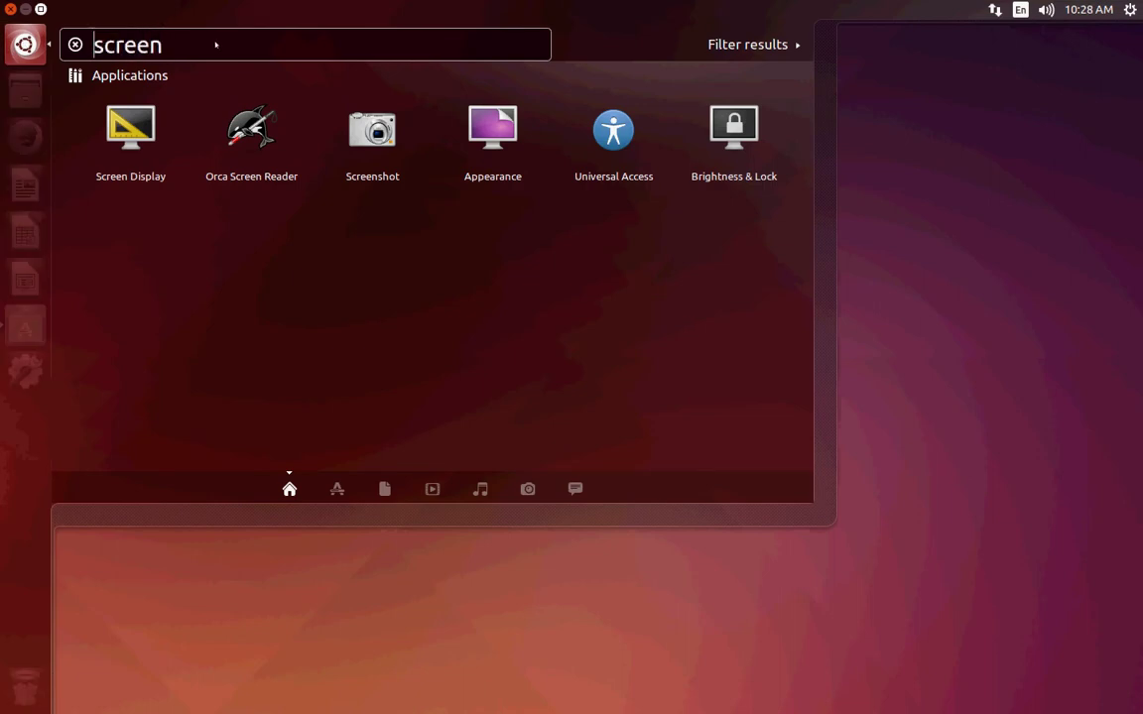
pyautogui.hotkey('ctrl', 'a')
pyautogui.press('Left')
pyautogui.hotkey('ctrl', 'a')
pyautogui.press('BackSpace')
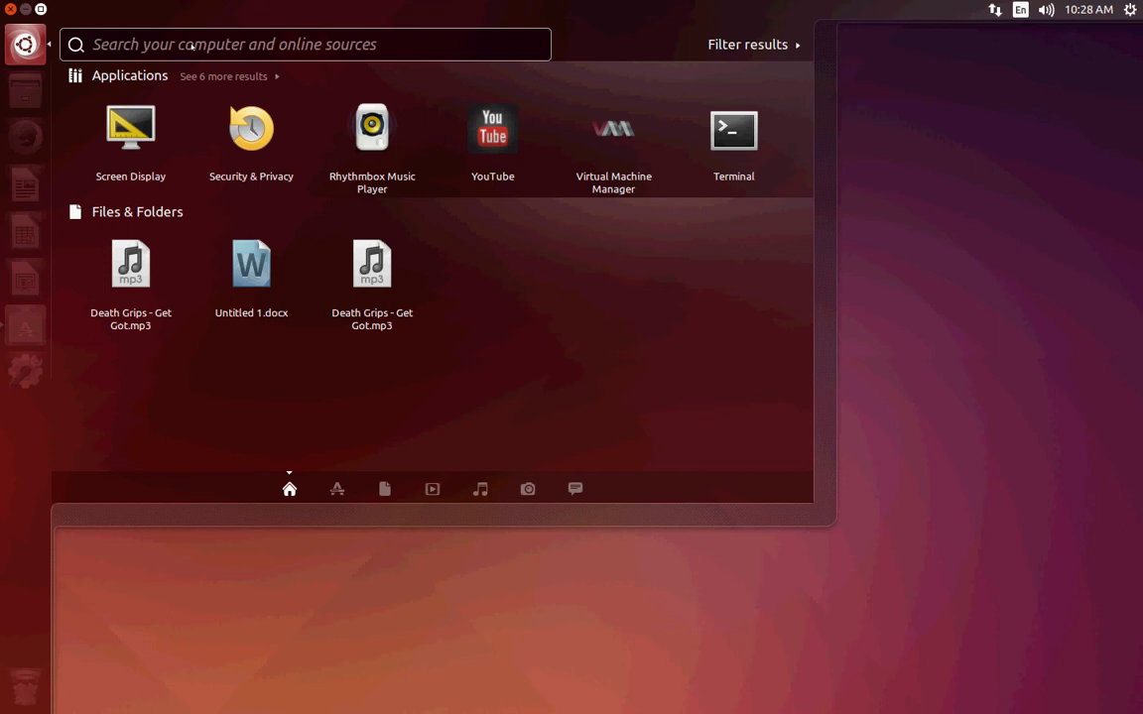
pyautogui.write('word')
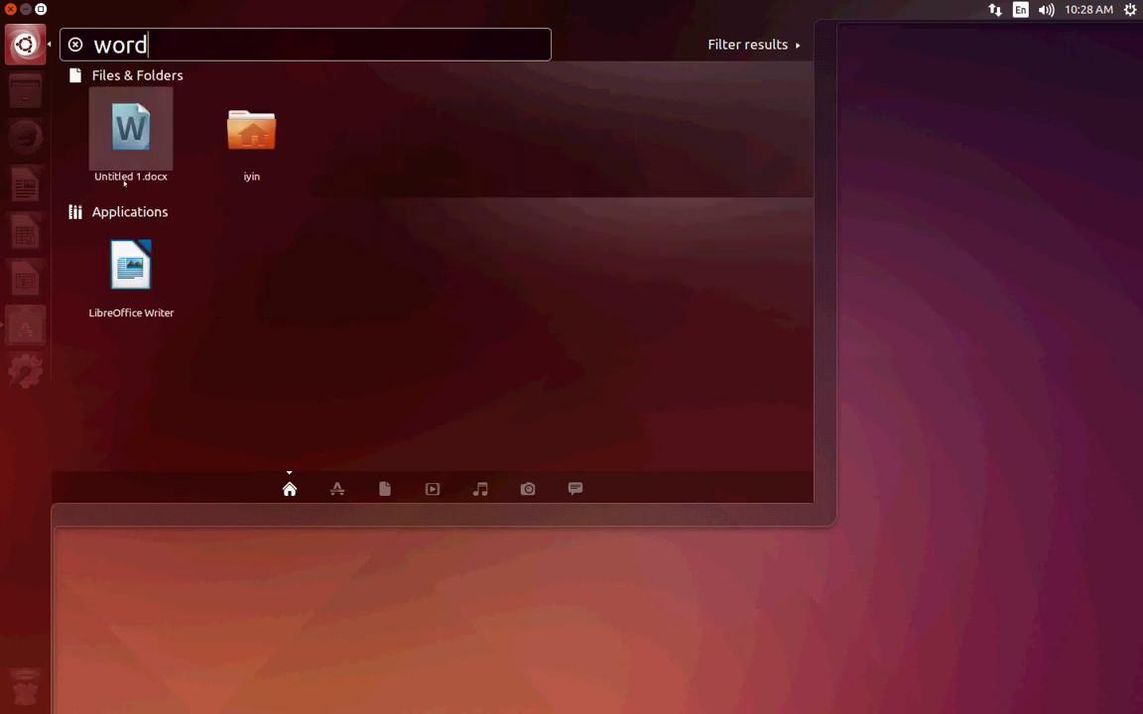
pyautogui.press('Down')
pyautogui.press('Down')
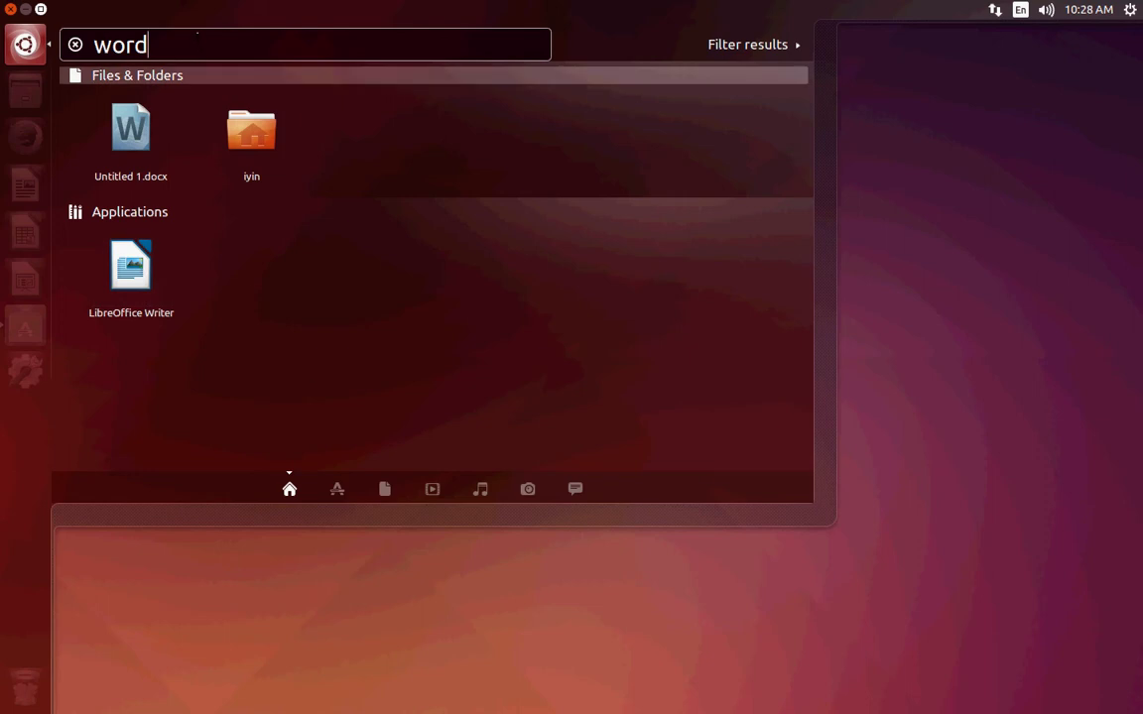
pyautogui.click(197, 32)
pyautogui.press('Home')
pyautogui.press('Delete')
pyautogui.press('Delete')
pyautogui.press('Delete')
pyautogui.press('Delete')
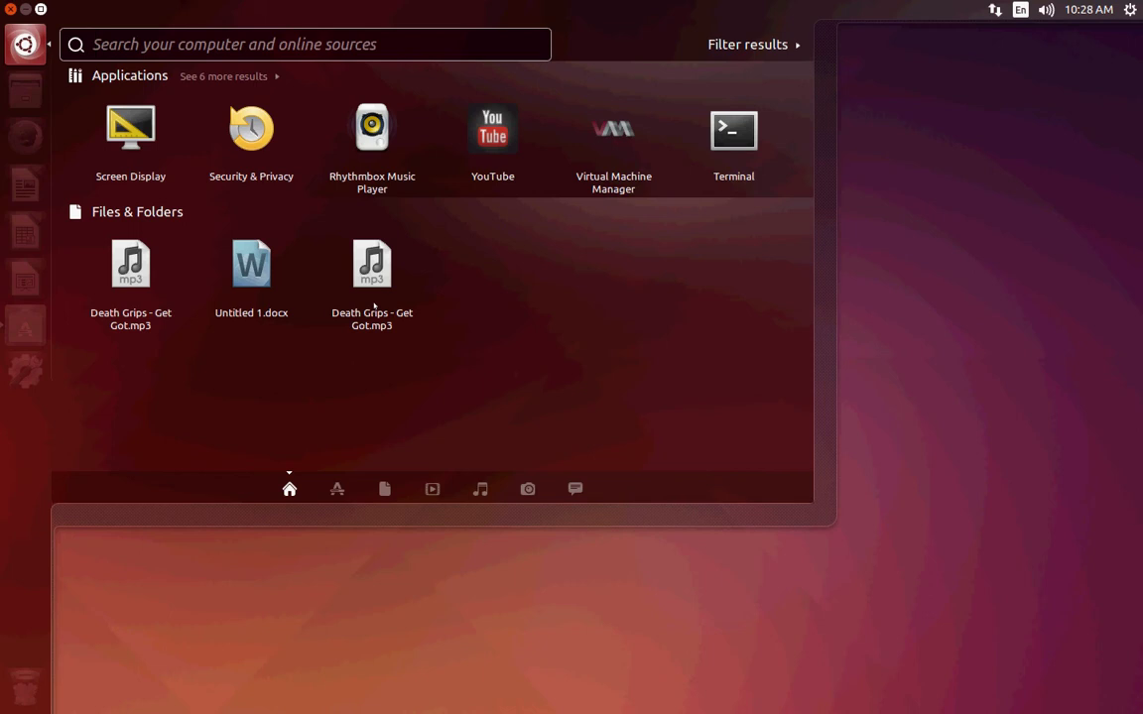
pyautogui.write('user')
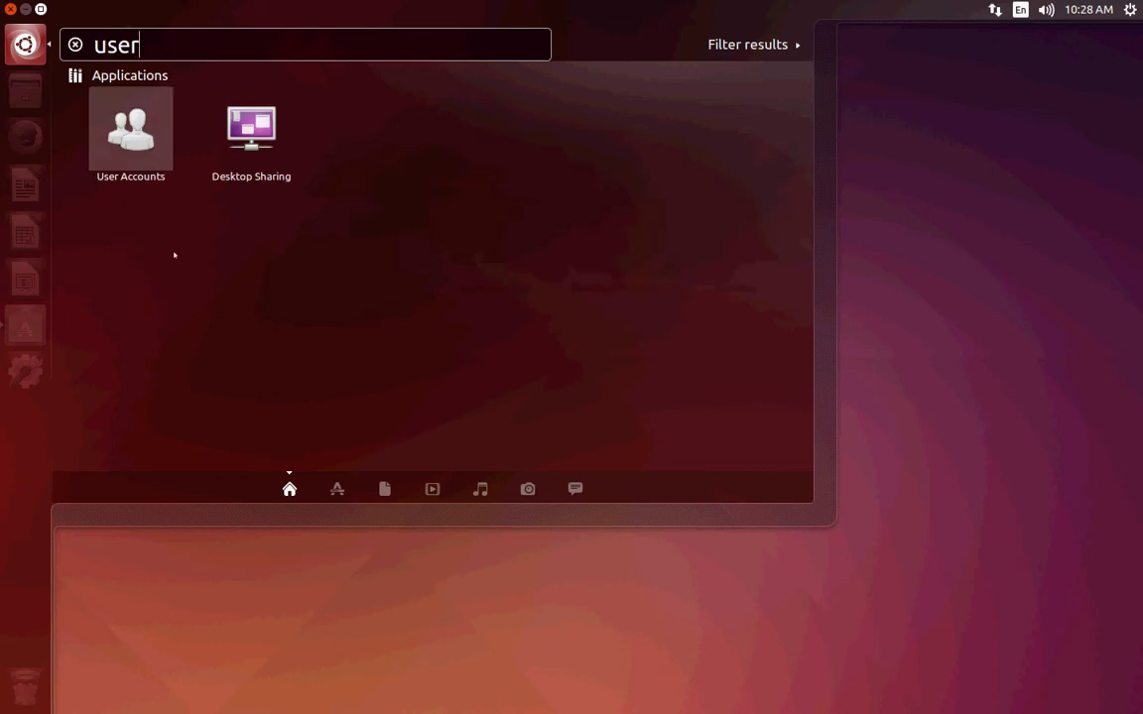
pyautogui.click(941, 322)
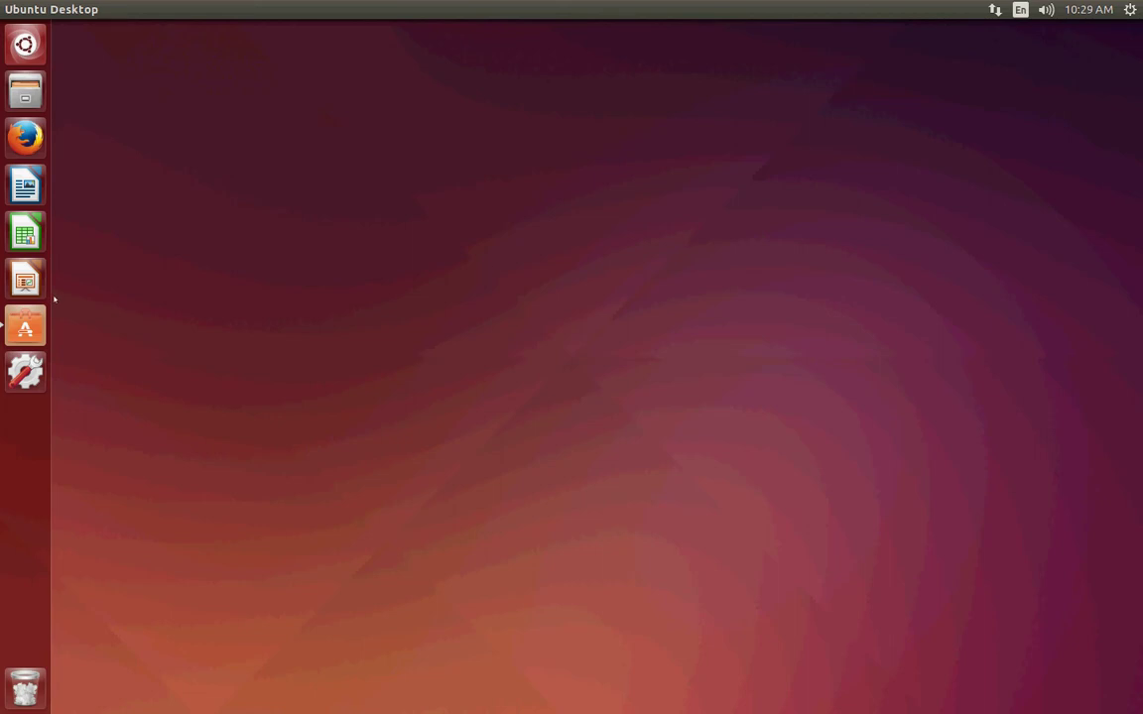
# Launch Firefox, Google 'ubuntu 14.04 system requirements', and open the Ubuntu GNOME 14.04 LTS wiki result.
pyautogui.click(26, 137)
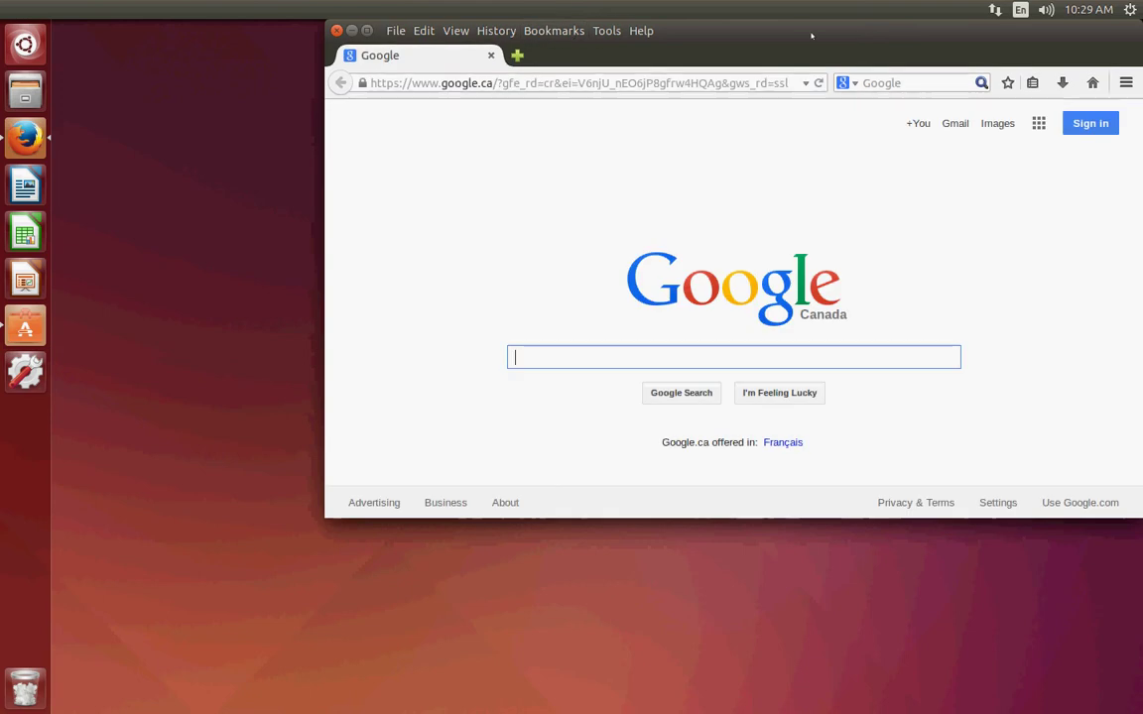
pyautogui.moveTo(837, 38); pyautogui.dragTo(650, 95)
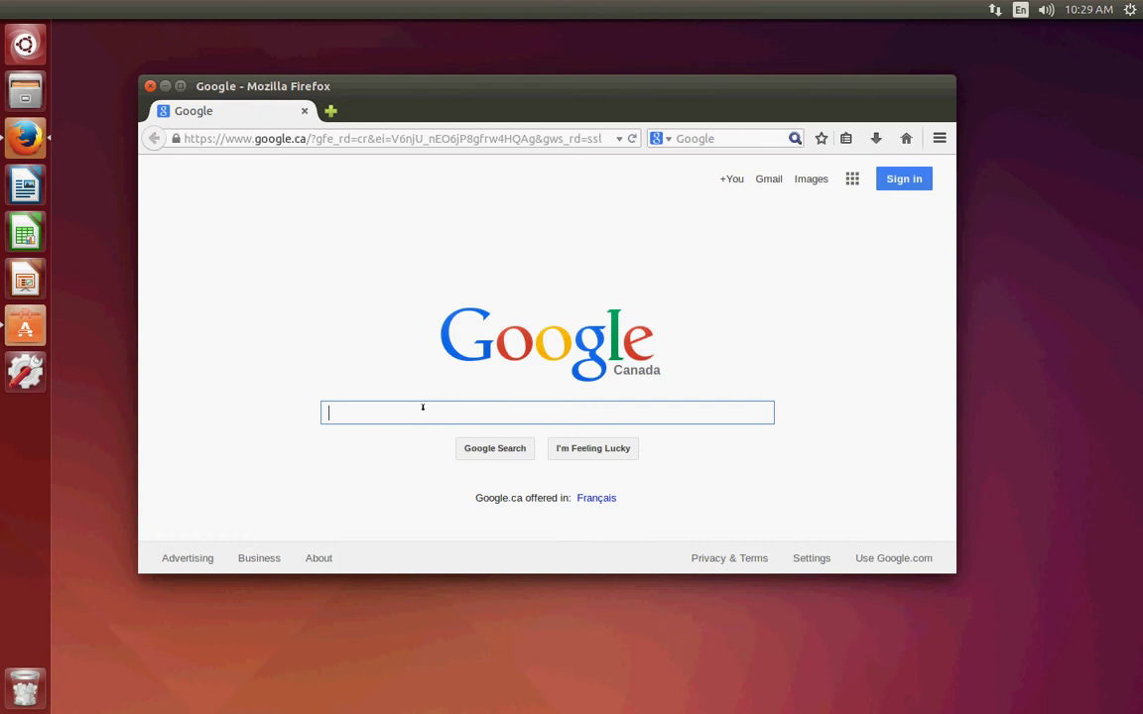
pyautogui.write('ubuntu ')
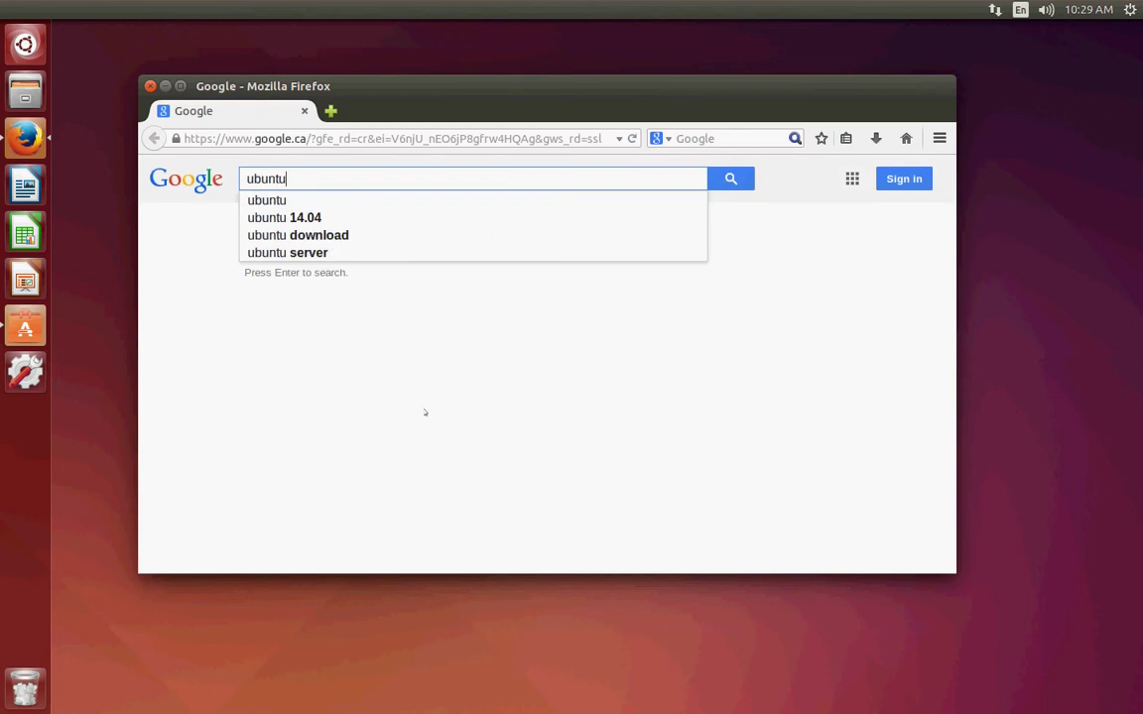
pyautogui.write('144')
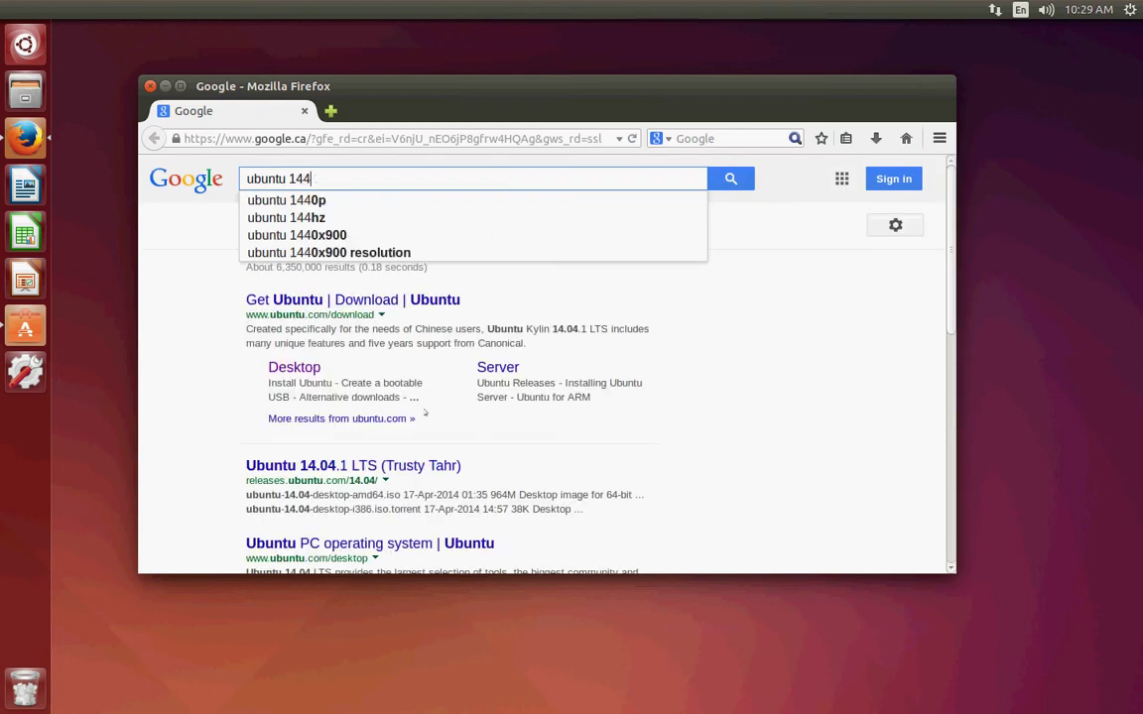
pyautogui.press('BackSpace')
pyautogui.write('.04 sys')
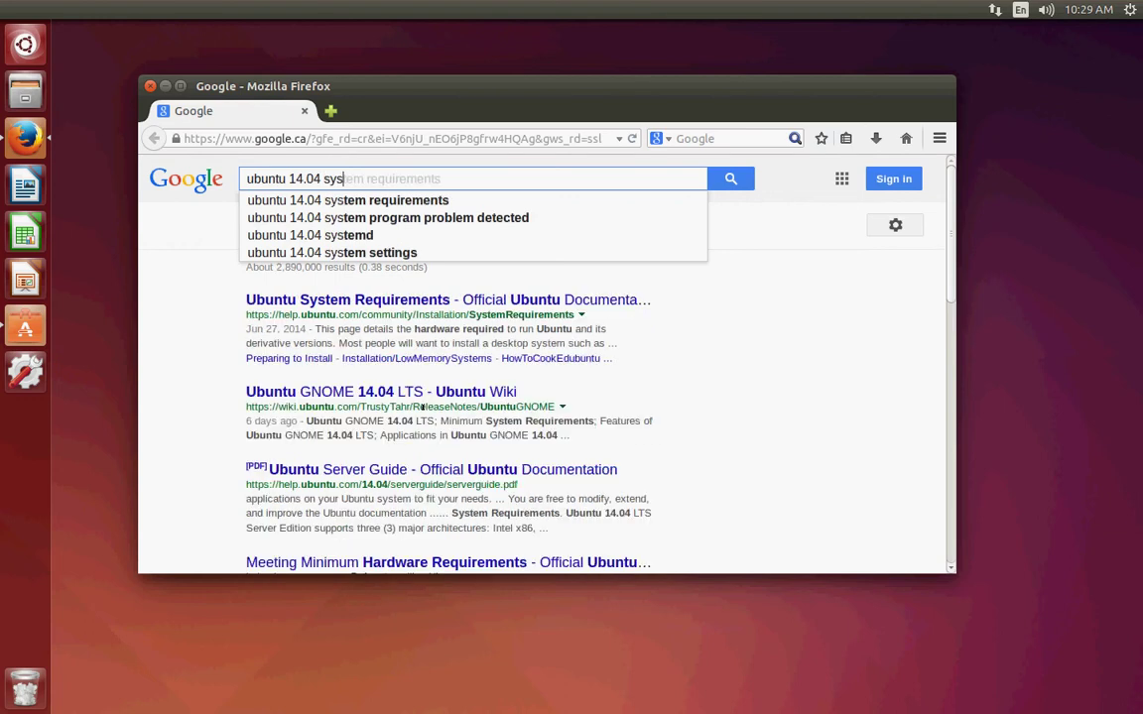
pyautogui.press('Down')
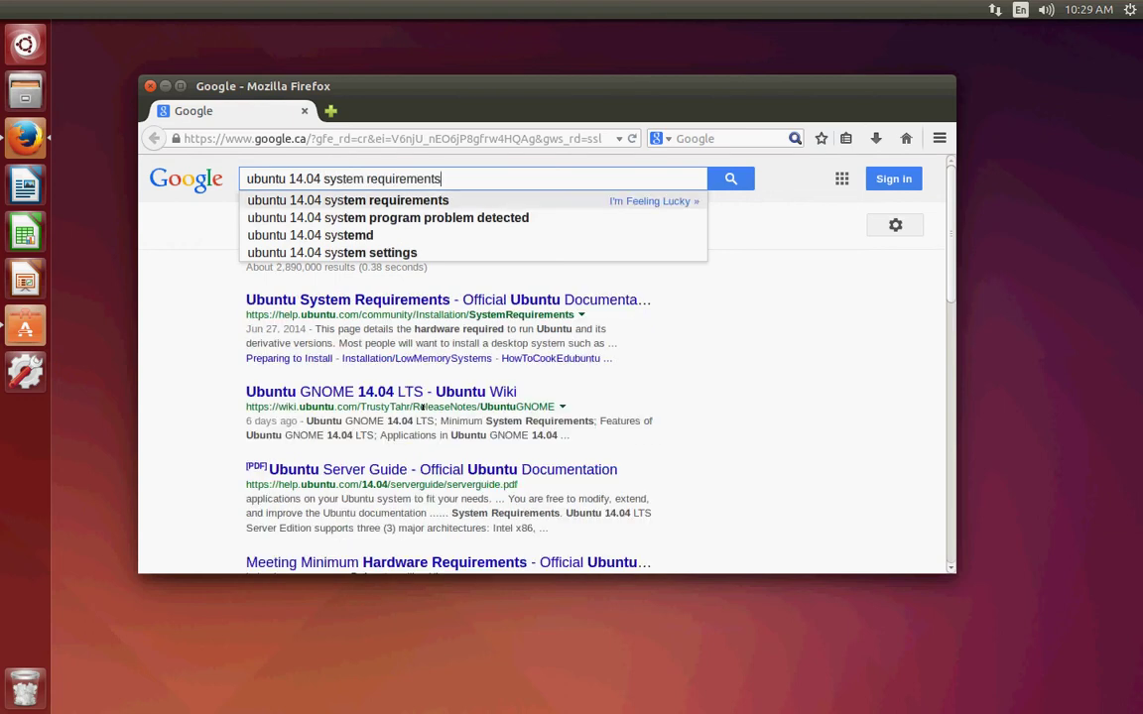
pyautogui.press('Return')
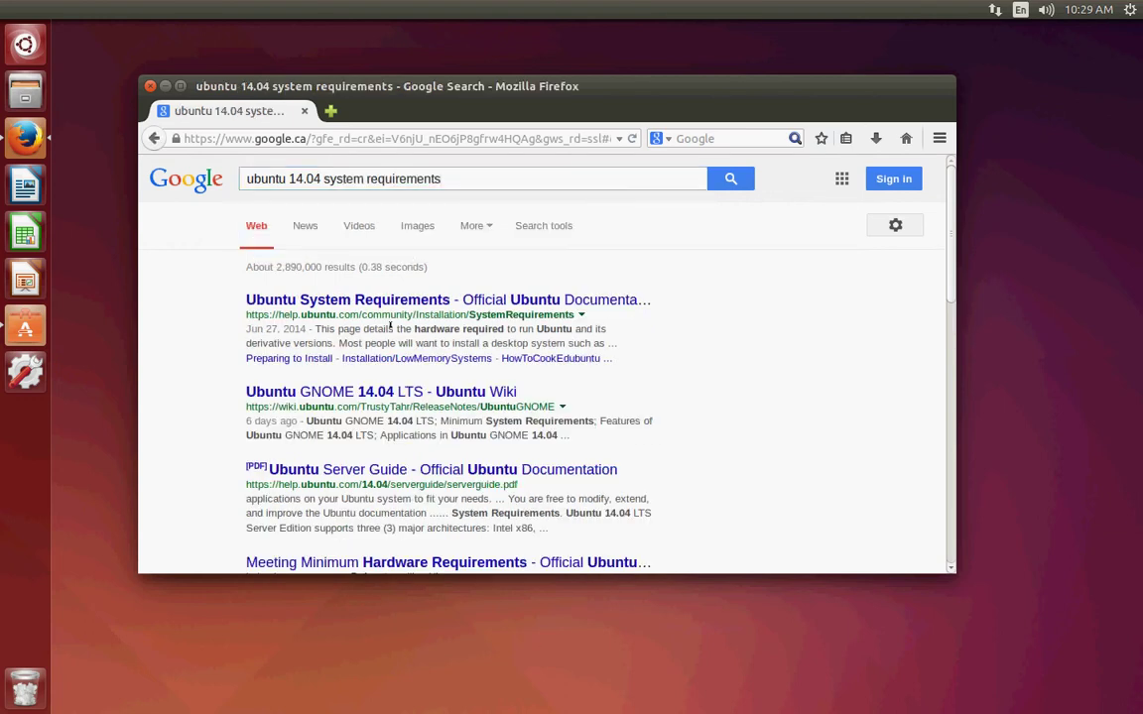
pyautogui.click(382, 393)
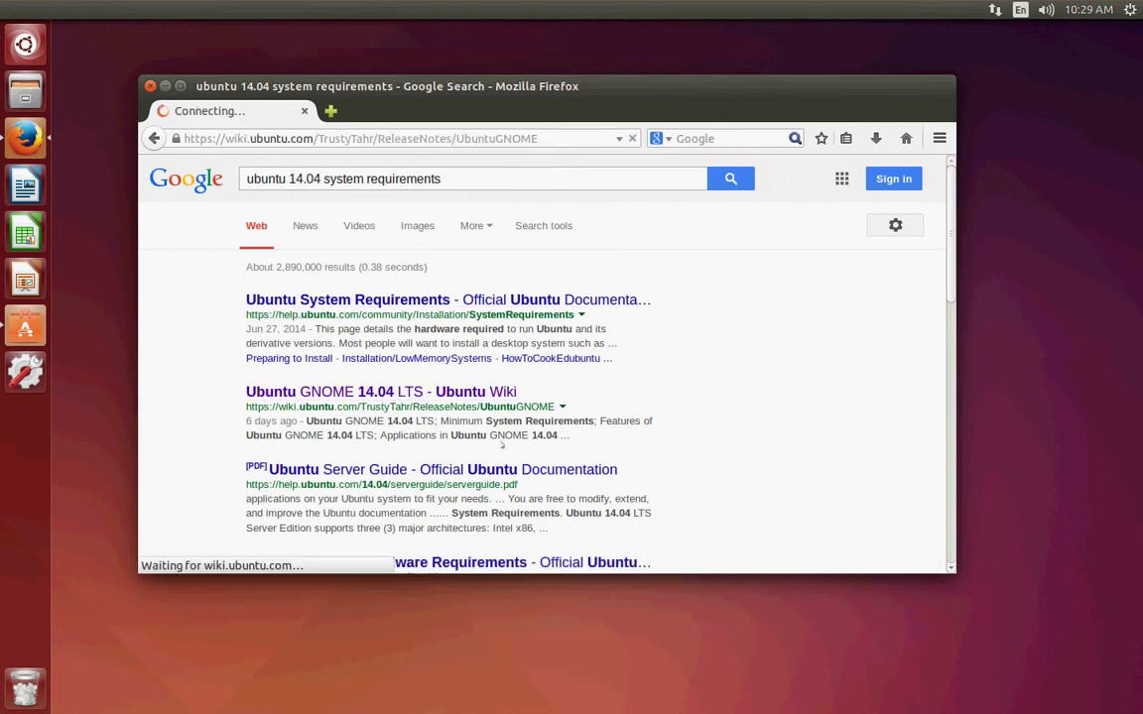
# Highlight in turn the 1 GHz processor, 1.5 GB RAM, 7 GB disk and installer media requirements.
pyautogui.scroll(-8, 499, 439)
pyautogui.moveTo(219, 255); pyautogui.dragTo(339, 256)
pyautogui.click(265, 256)
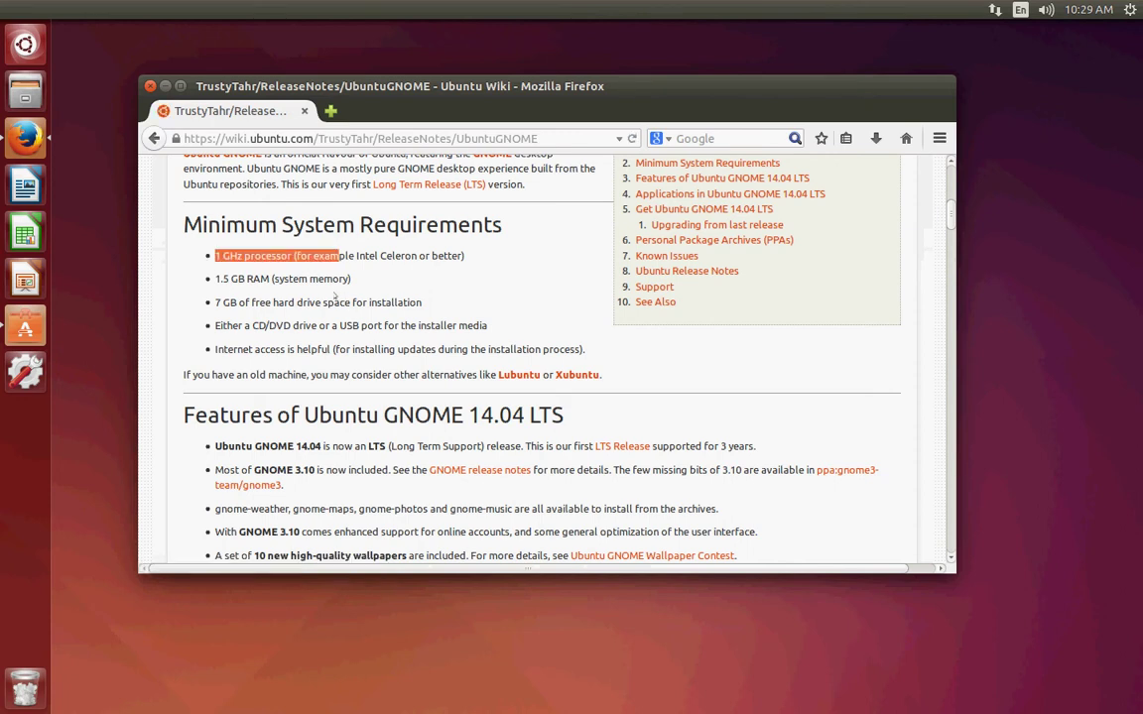
pyautogui.click(220, 258)
pyautogui.moveTo(215, 279); pyautogui.dragTo(347, 279)
pyautogui.click(342, 279)
pyautogui.moveTo(223, 303); pyautogui.dragTo(294, 303)
pyautogui.click(455, 311)
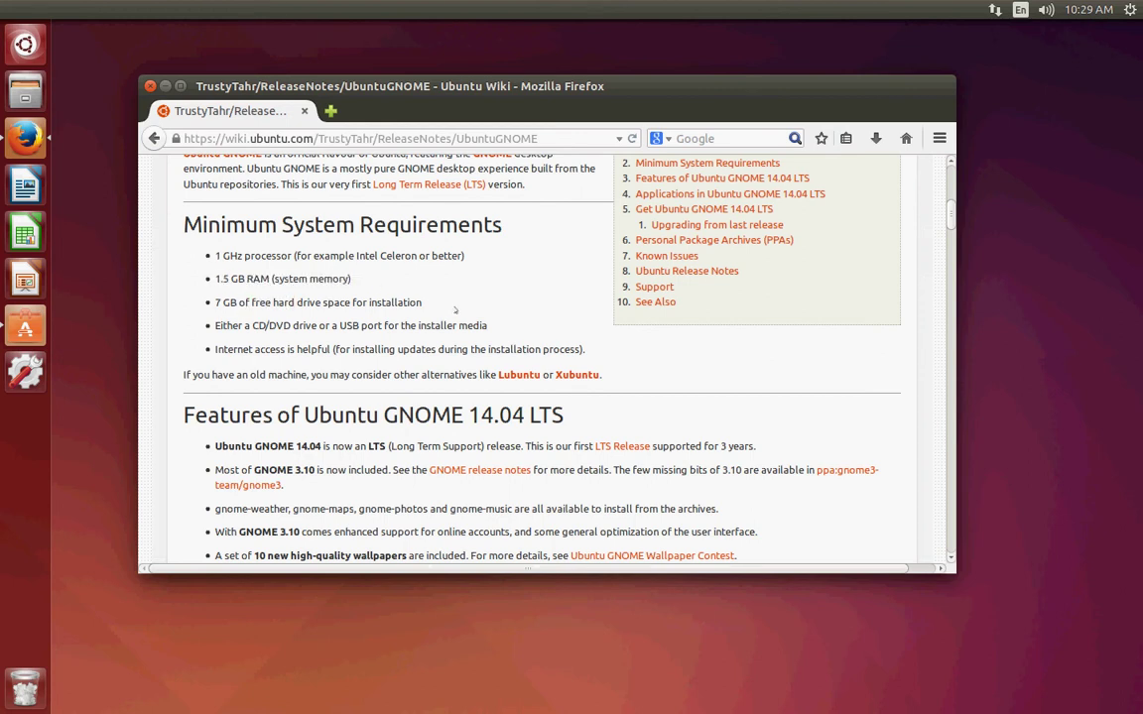
pyautogui.moveTo(226, 326); pyautogui.dragTo(341, 325)
pyautogui.click(515, 330)
# Maximize the Firefox window and scroll through the requirements page.
pyautogui.scroll(-6, 348, 329)
pyautogui.scroll(-3, 358, 336)
pyautogui.scroll(9, 359, 336)
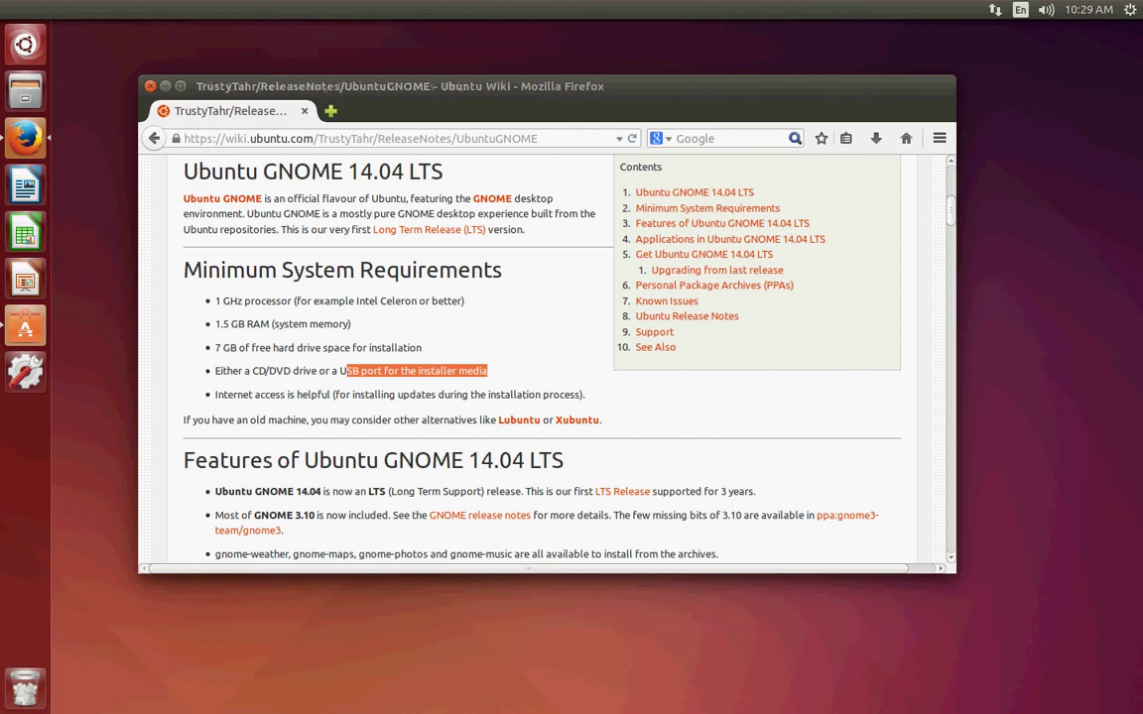
pyautogui.doubleClick(698, 87)
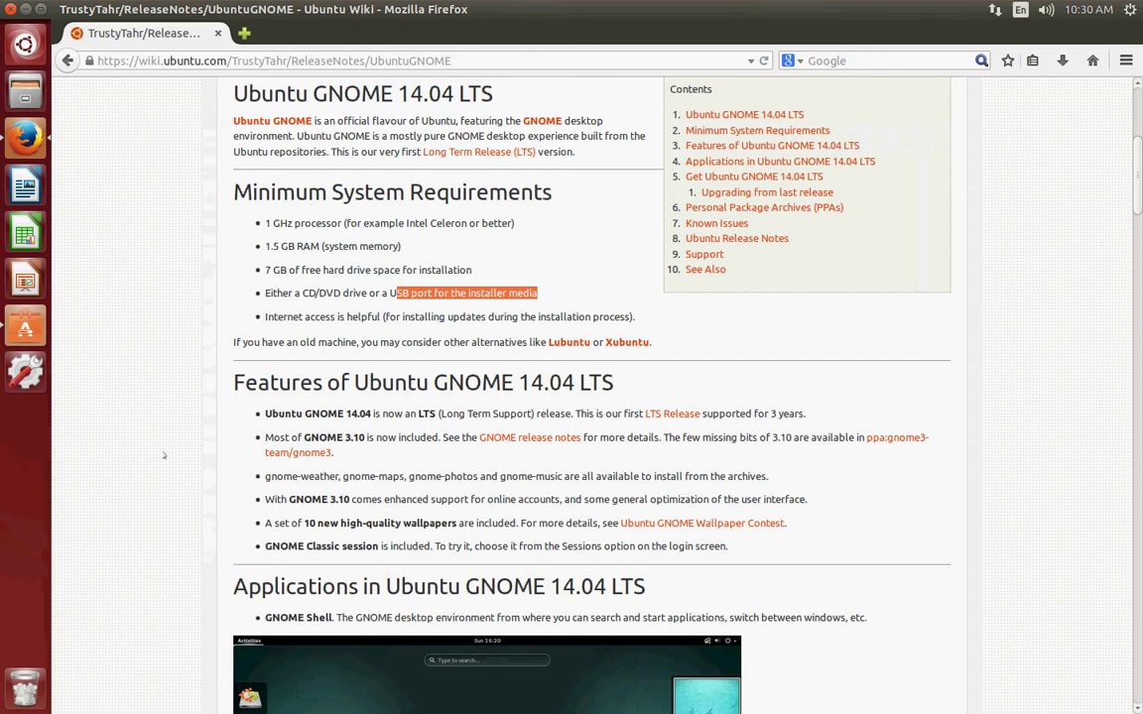
pyautogui.scroll(-2, 151, 478)
pyautogui.scroll(7, 151, 479)
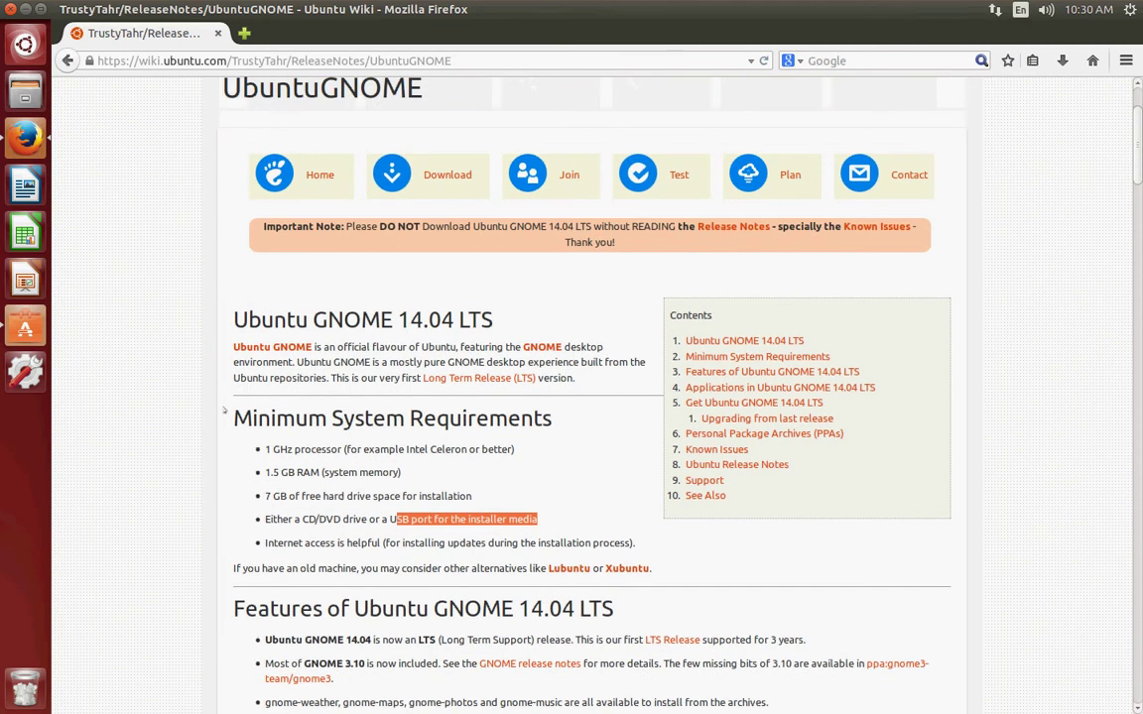
pyautogui.scroll(-2, 194, 365)
pyautogui.scroll(3, 210, 402)
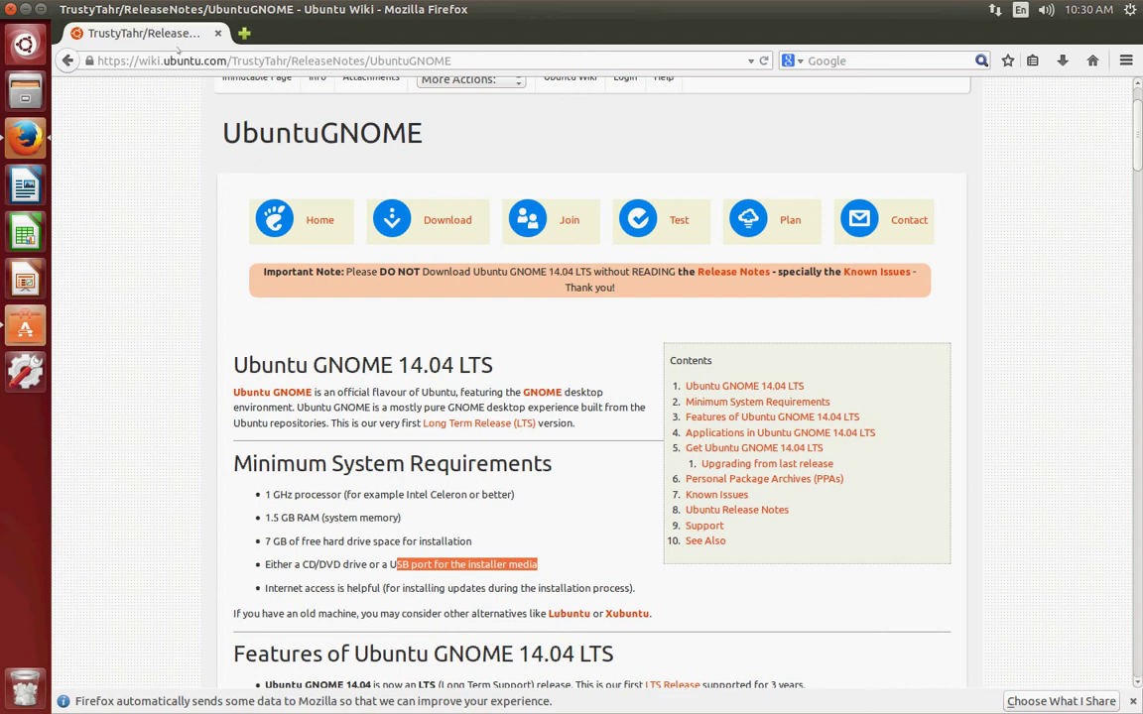
# Clear the installer media text selection and scroll back up toward the wiki header.
pyautogui.moveTo(166, 21)
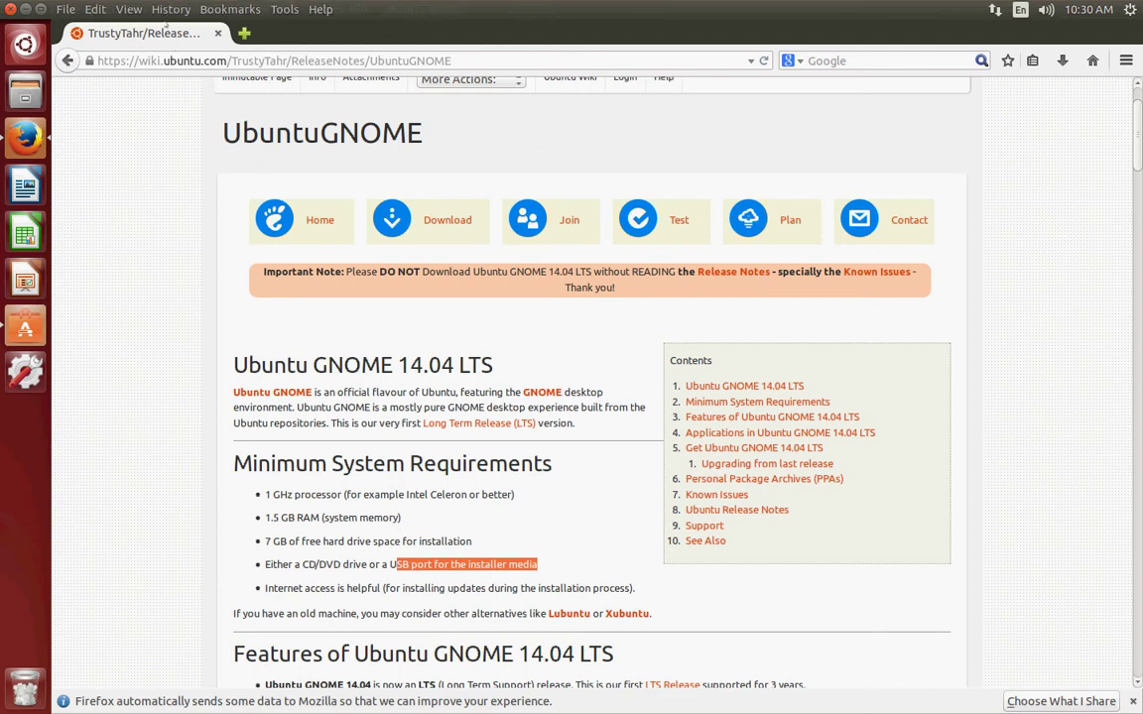
pyautogui.click(159, 139)
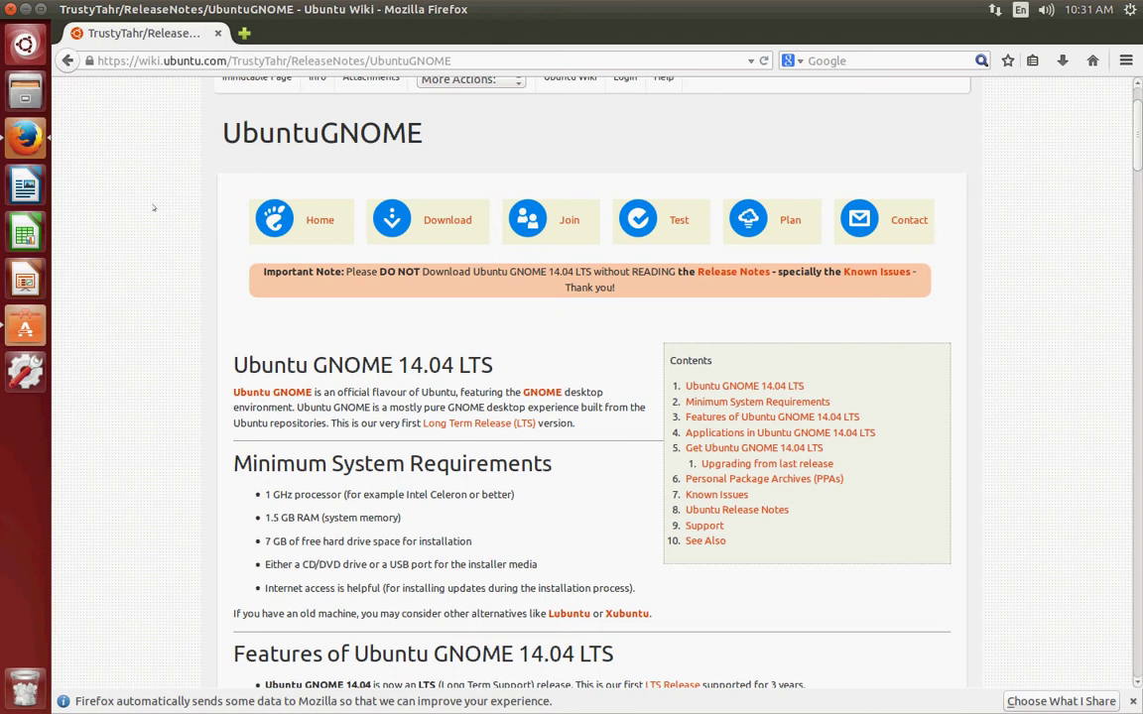
pyautogui.scroll(2, 154, 208)
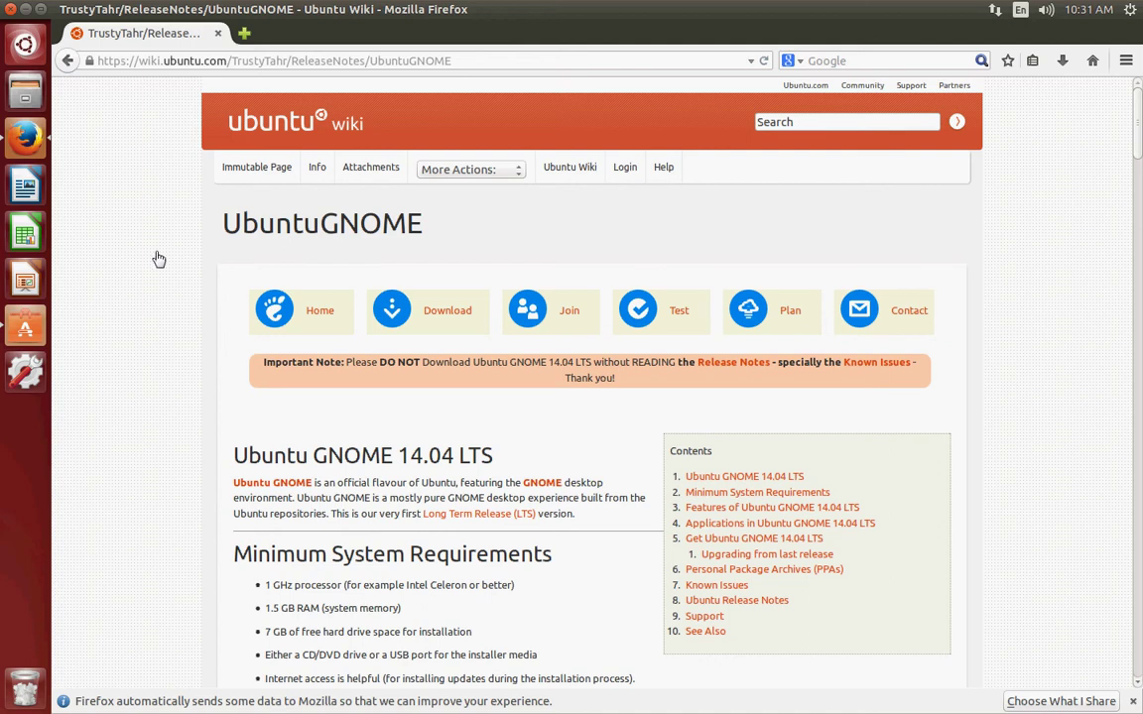
pyautogui.scroll(-3, 143, 258)
pyautogui.scroll(3, 139, 251)
# Bring up Software Centre and delete the 'media player' search to show the All Software home page.
pyautogui.moveTo(25, 327)
pyautogui.mouseDown()
pyautogui.moveTo(29, 341)
pyautogui.moveTo(26, 330)
pyautogui.mouseUp()
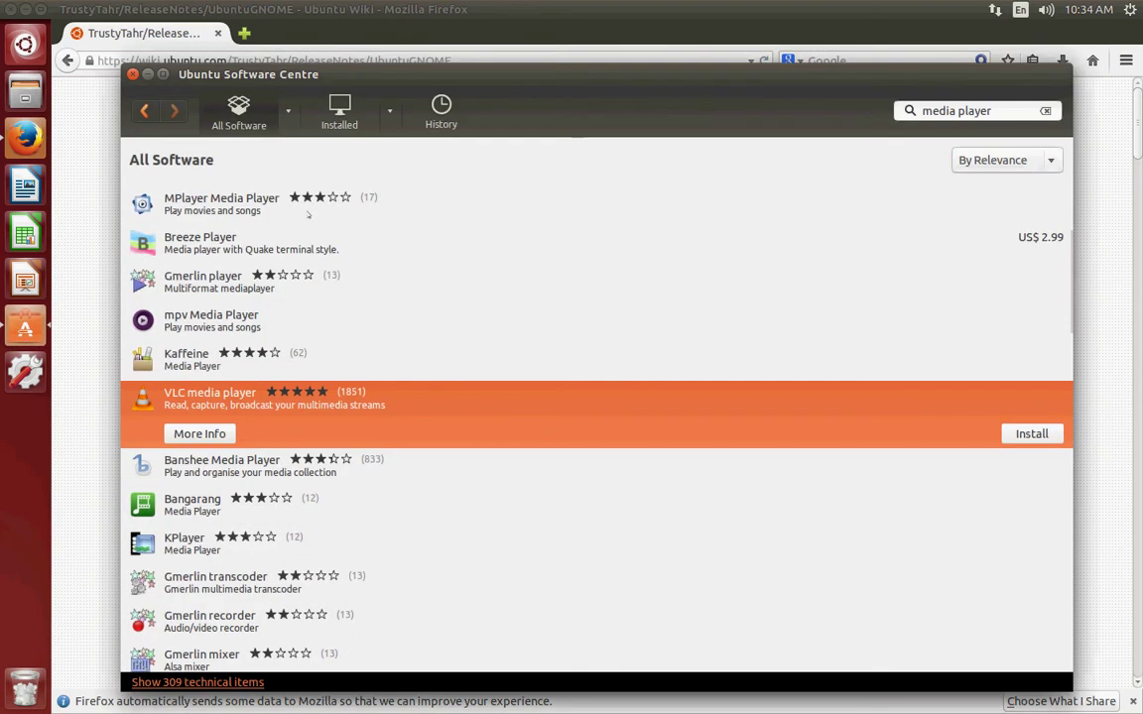
pyautogui.press('BackSpace')
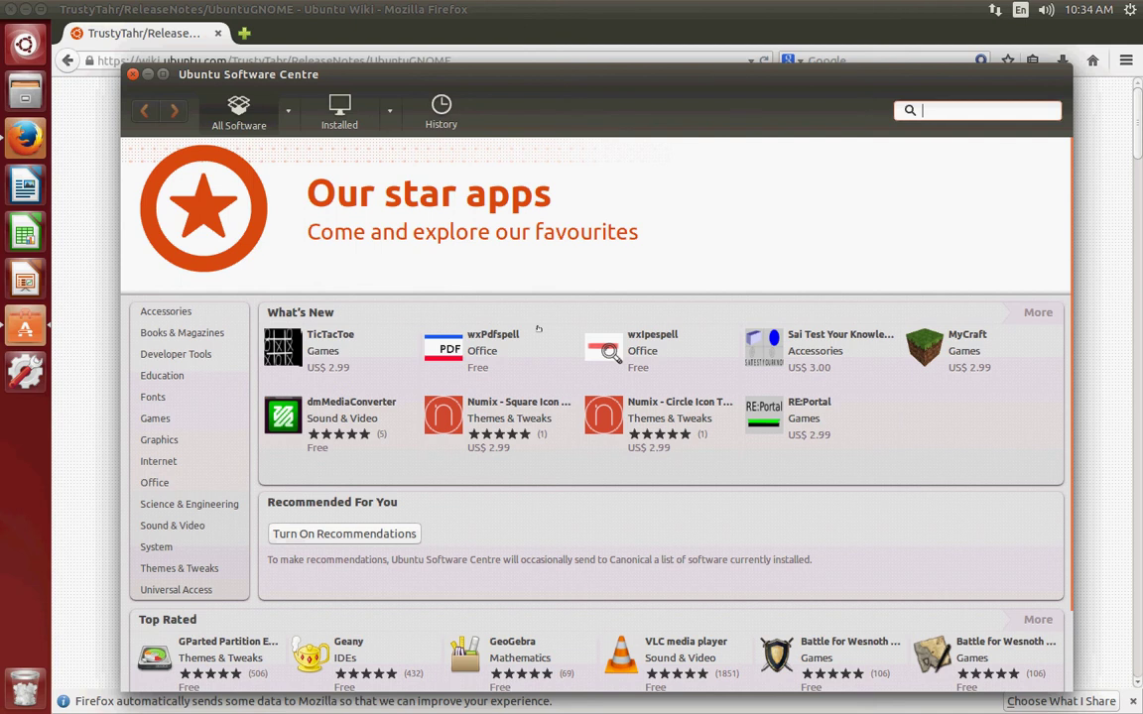
# Search for 'game' and open the details page of the first result, KMines.
pyautogui.write('game')
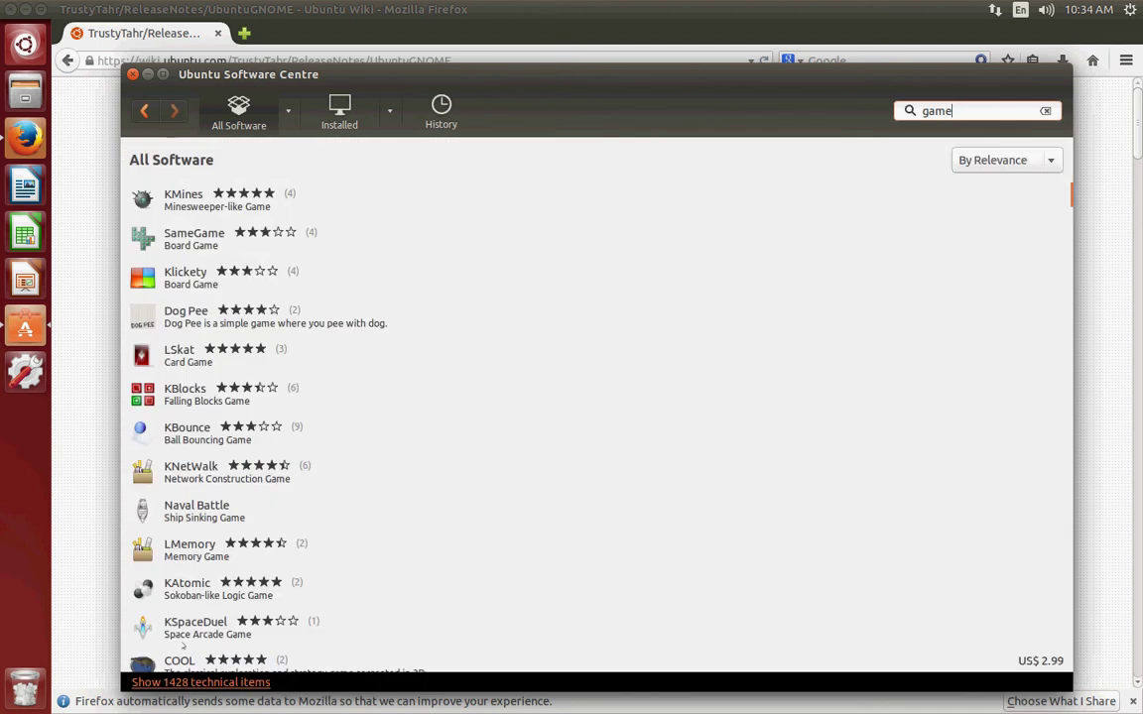
pyautogui.press('Down')
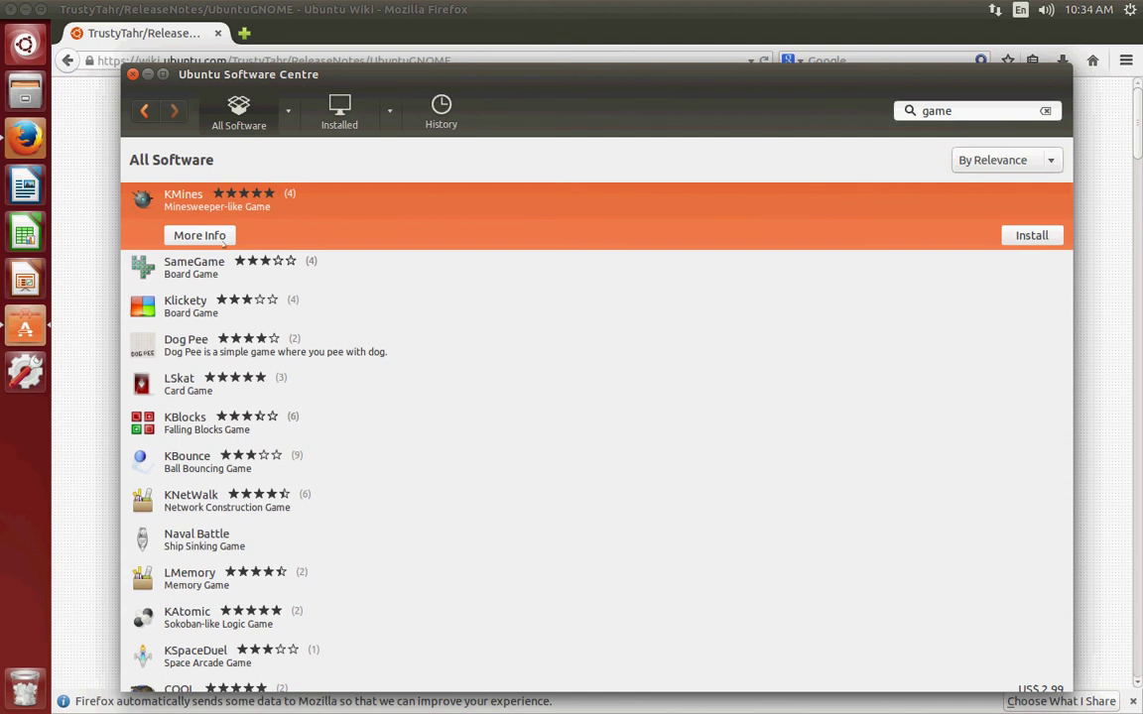
pyautogui.click(199, 235)
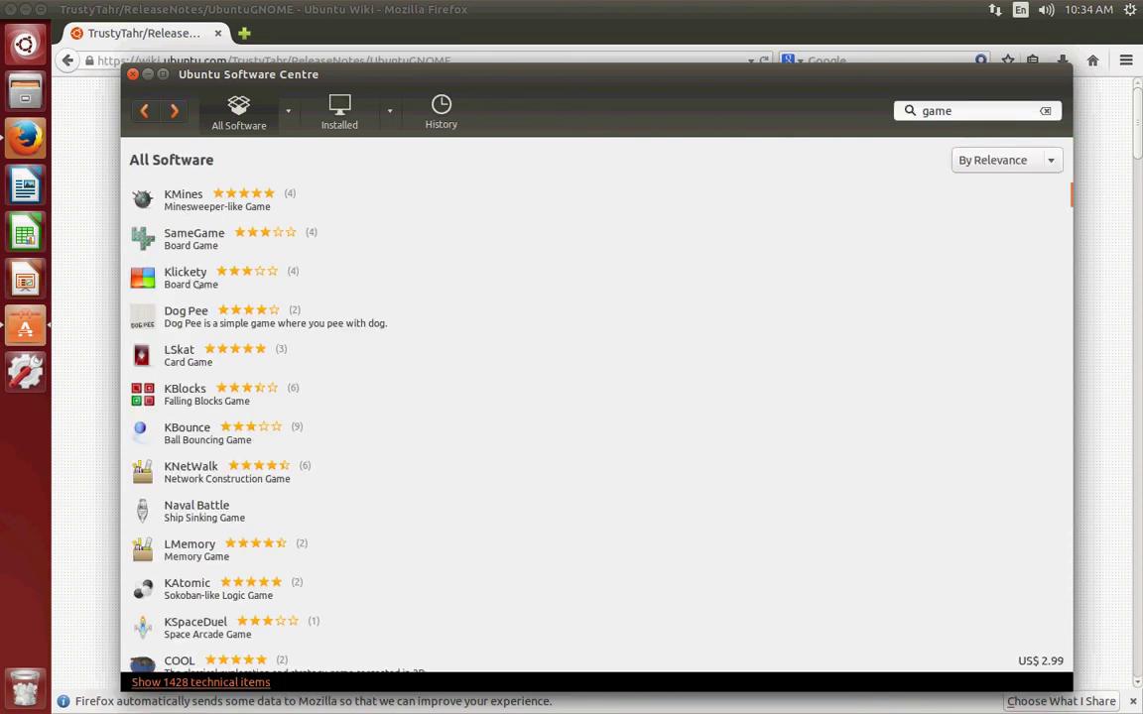
pyautogui.scroll(-8, 253, 387)
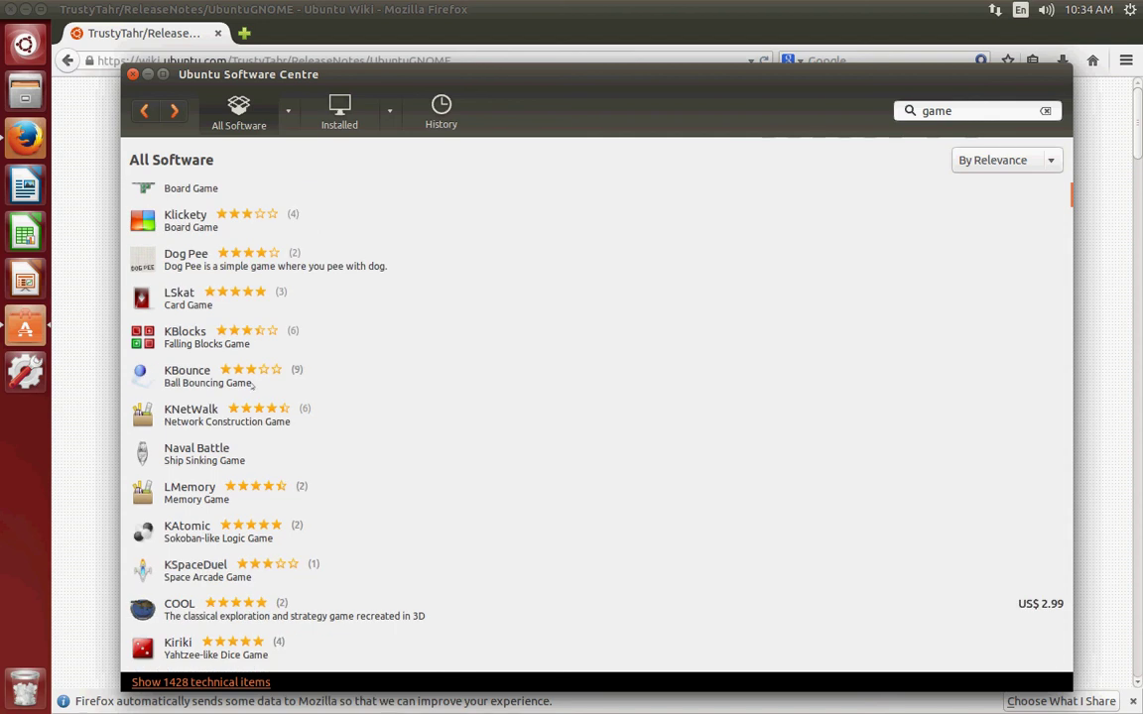
pyautogui.scroll(-5, 248, 310)
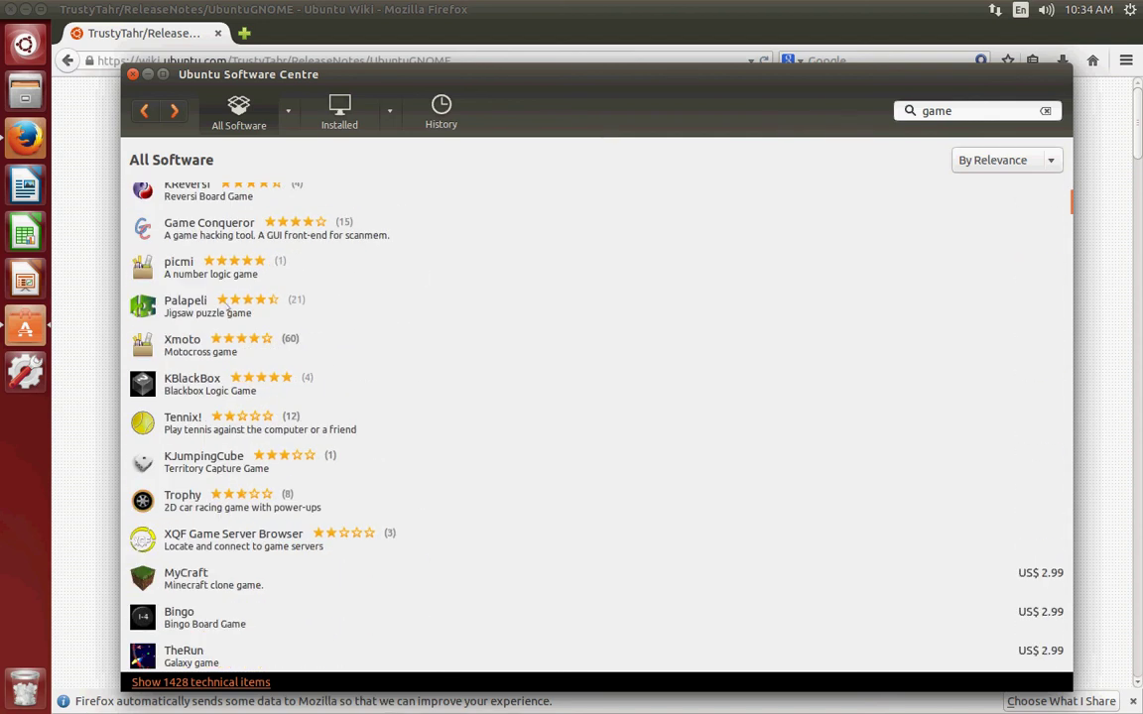
pyautogui.scroll(-11, 484, 464)
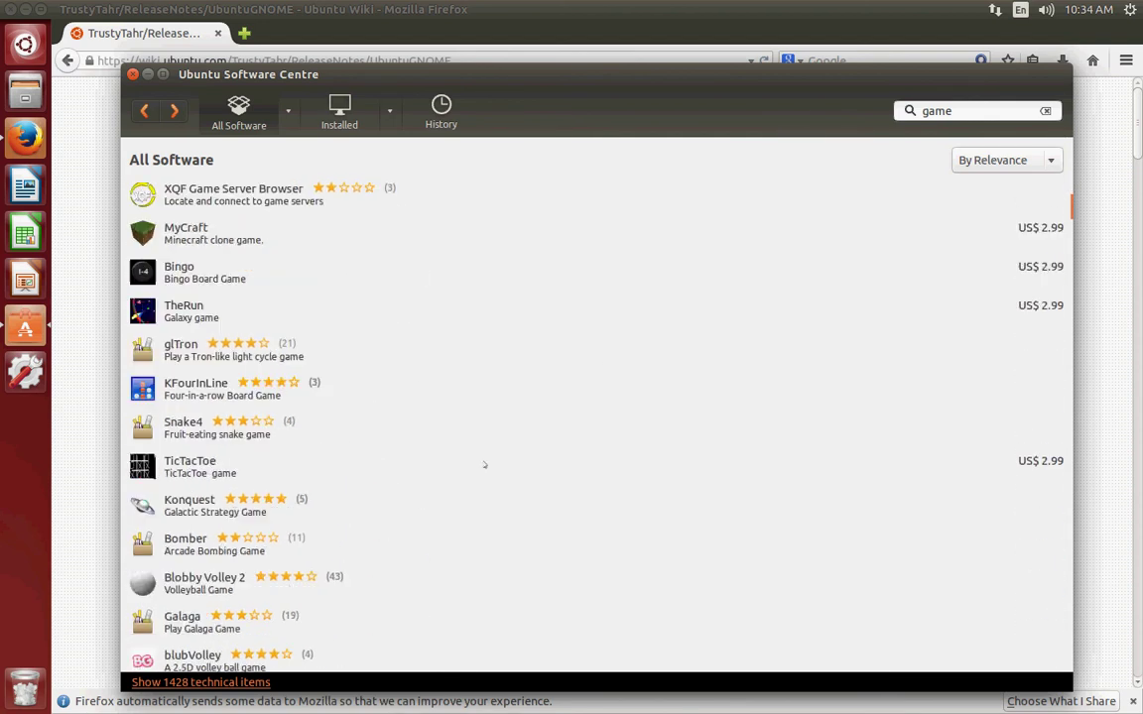
pyautogui.scroll(-6, 485, 464)
pyautogui.scroll(-5, 484, 464)
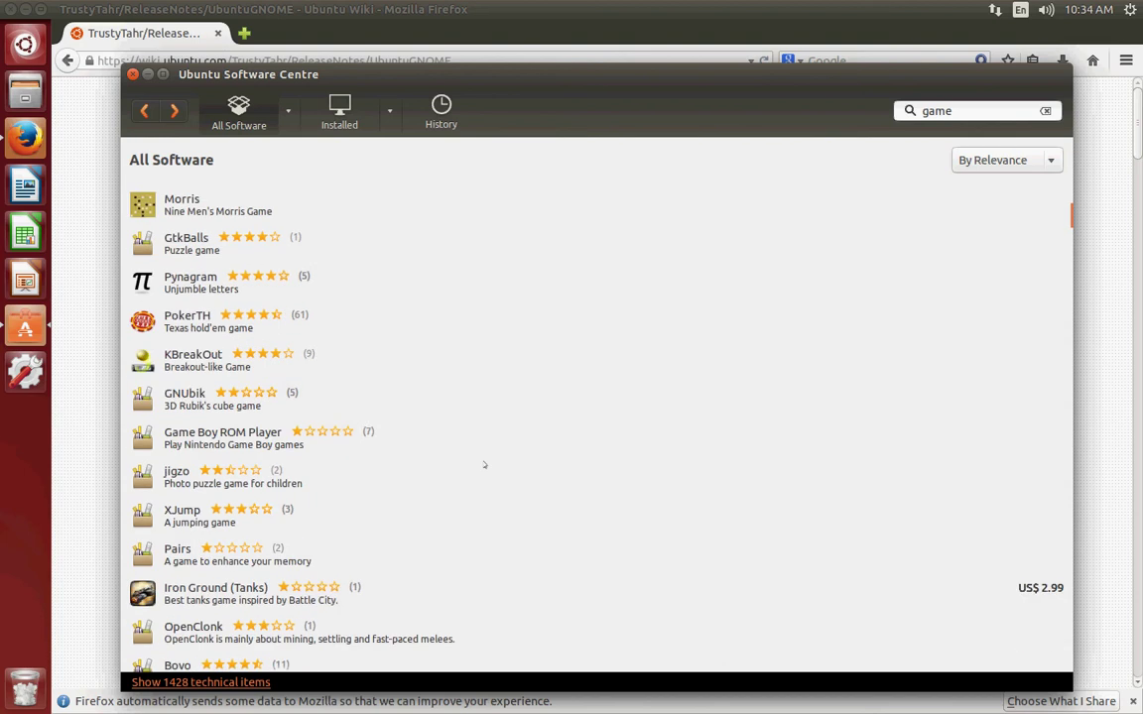
pyautogui.scroll(-15, 484, 464)
pyautogui.scroll(-17, 484, 464)
pyautogui.scroll(-15, 484, 464)
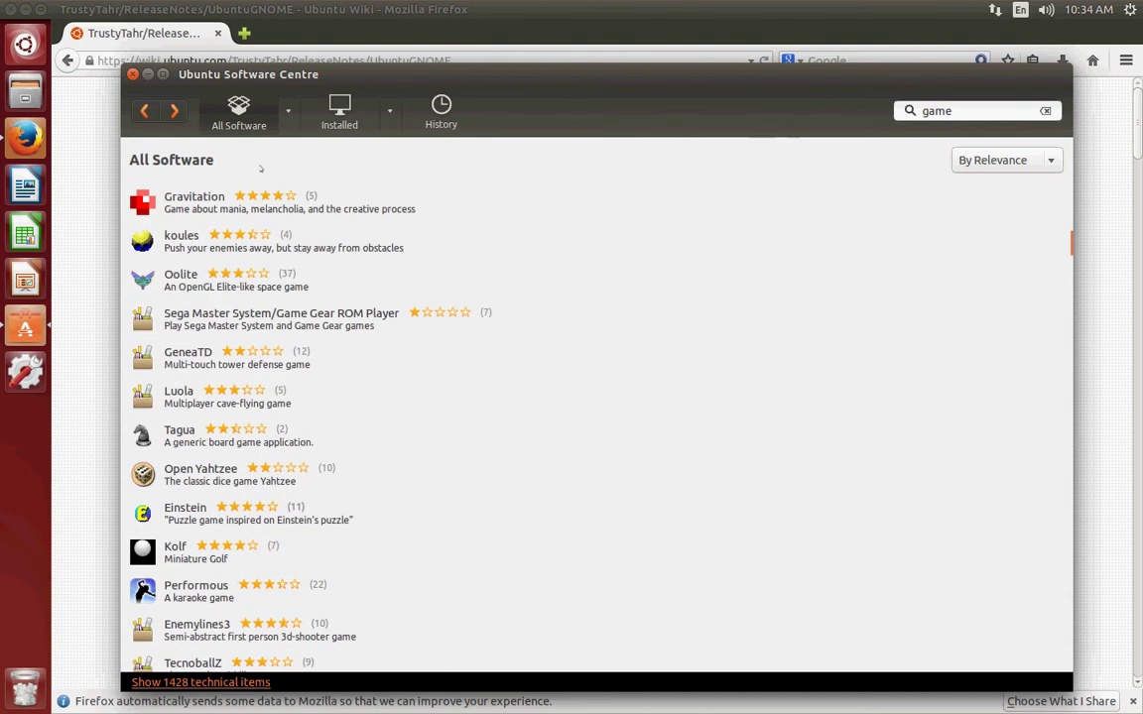
# Go back from the game results to the 'Our star apps' home page and scroll through it.
pyautogui.click(142, 110)
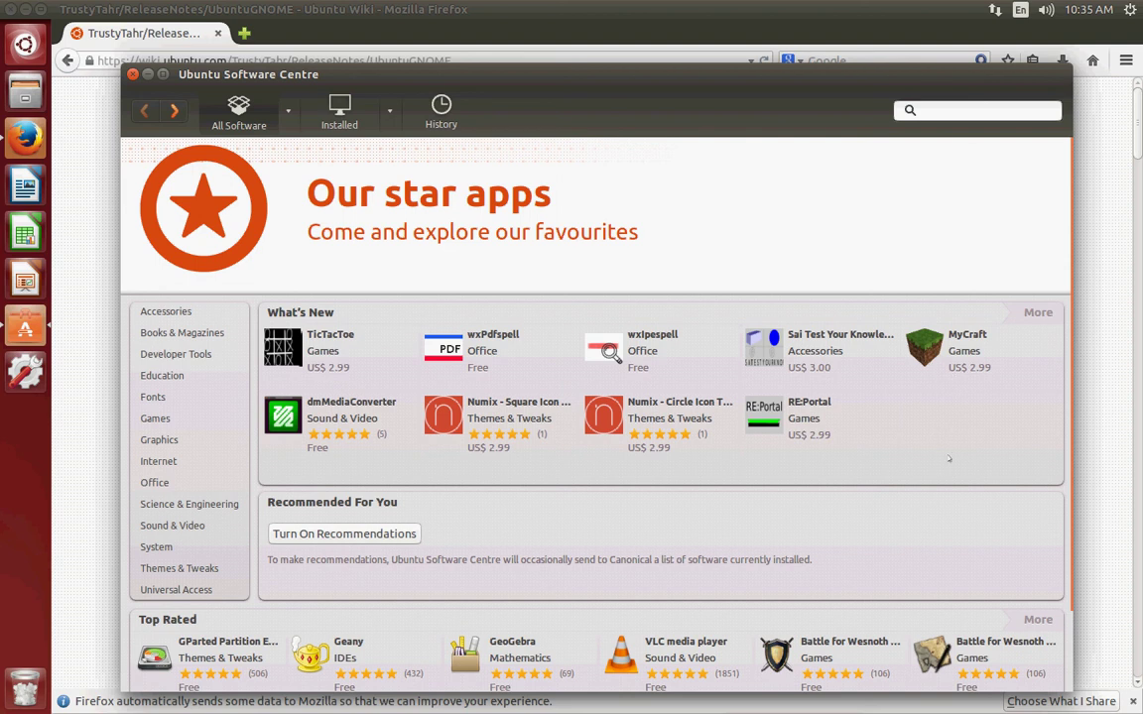
pyautogui.scroll(-2, 932, 443)
pyautogui.scroll(-1, 932, 443)
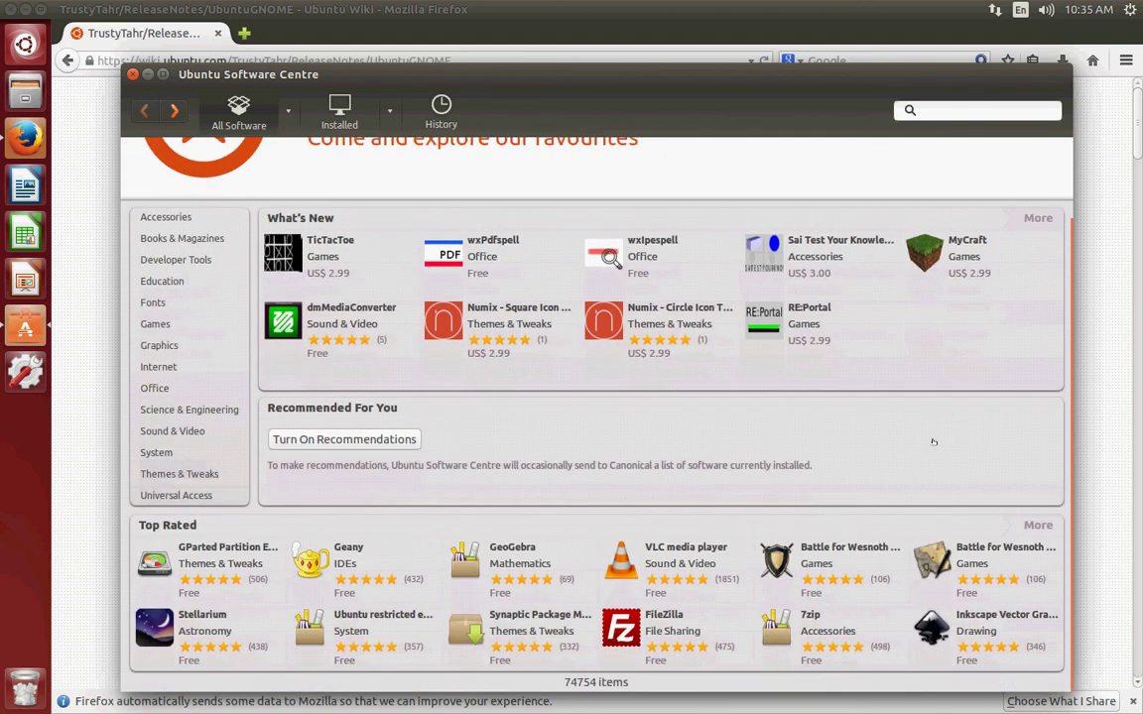
pyautogui.scroll(3, 933, 443)
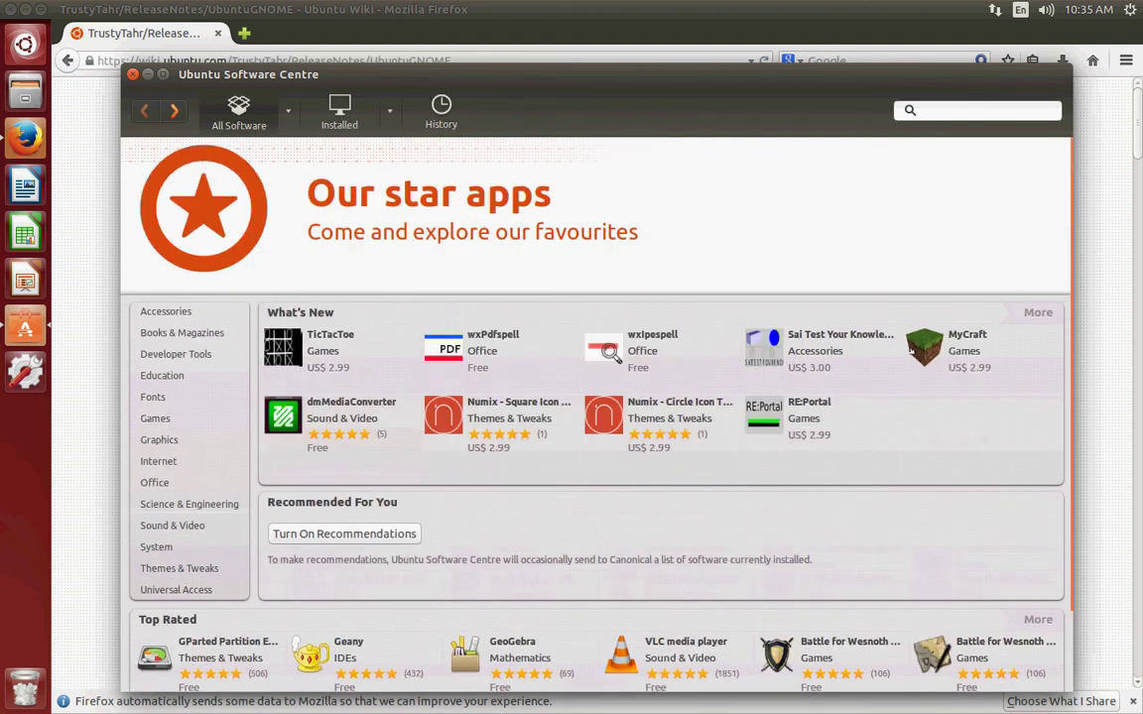
pyautogui.scroll(-3, 950, 347)
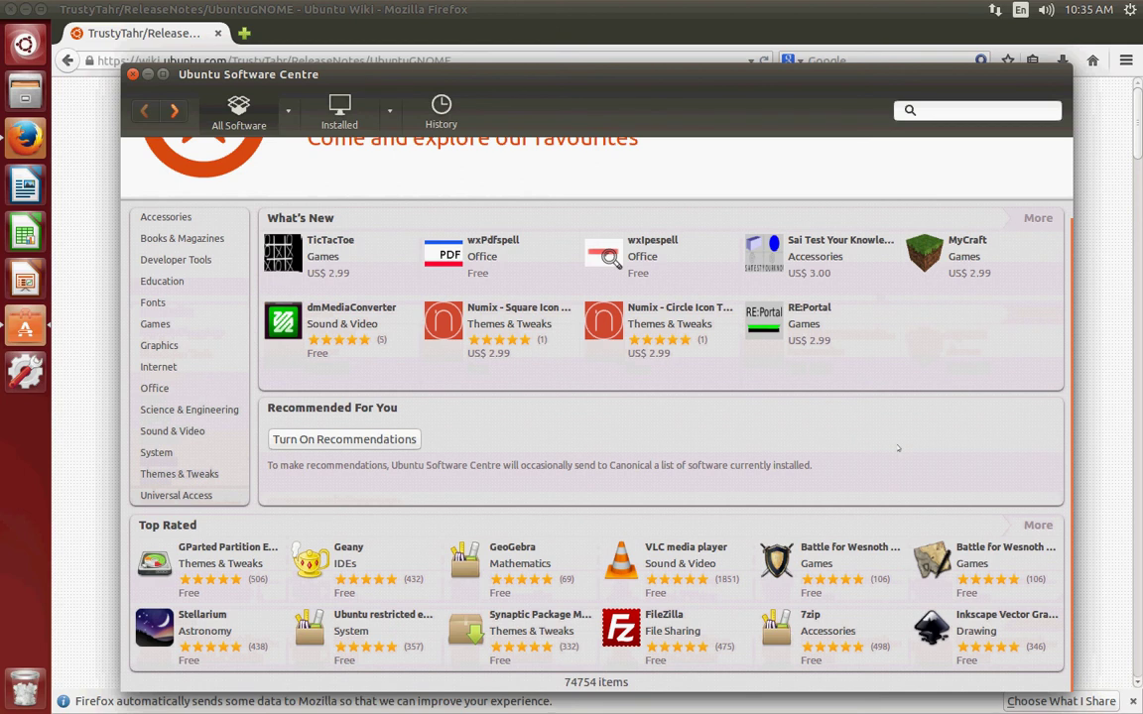
pyautogui.scroll(2, 908, 429)
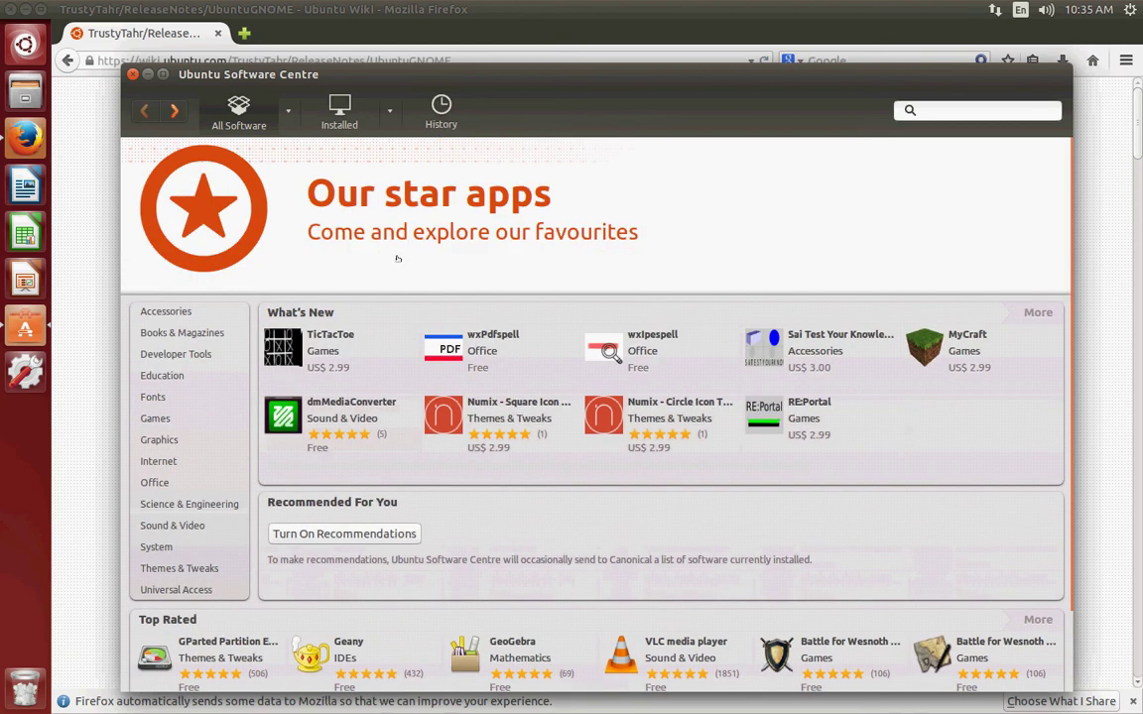